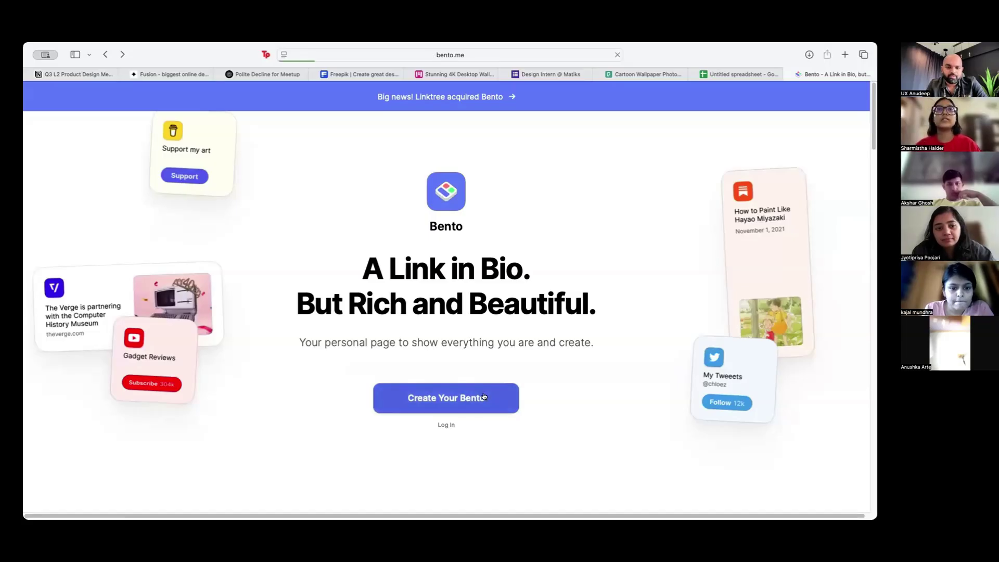
Step: Claim a bento.me link with the chosen username and sign up with Google
click(491, 386)
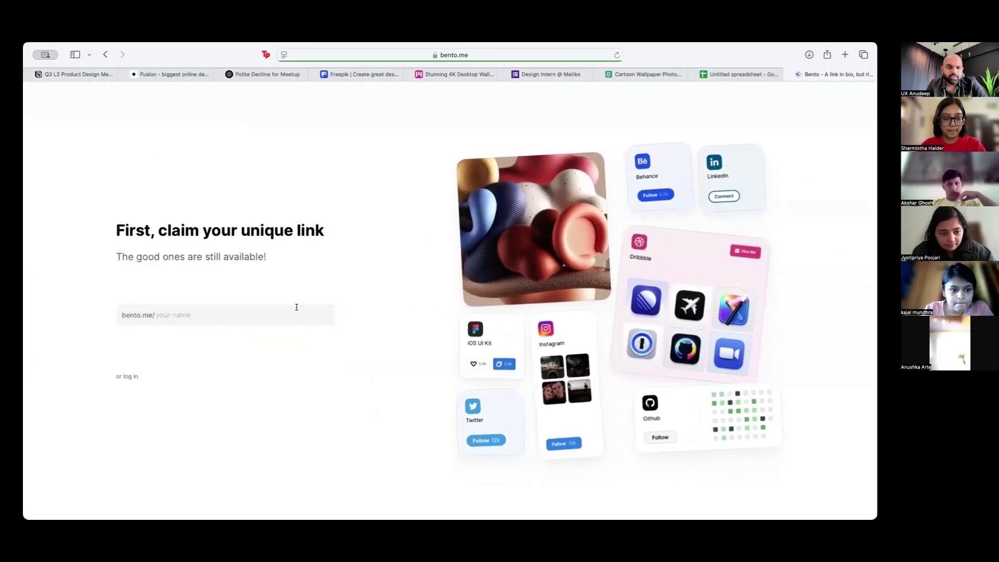
text(sharmisthah)
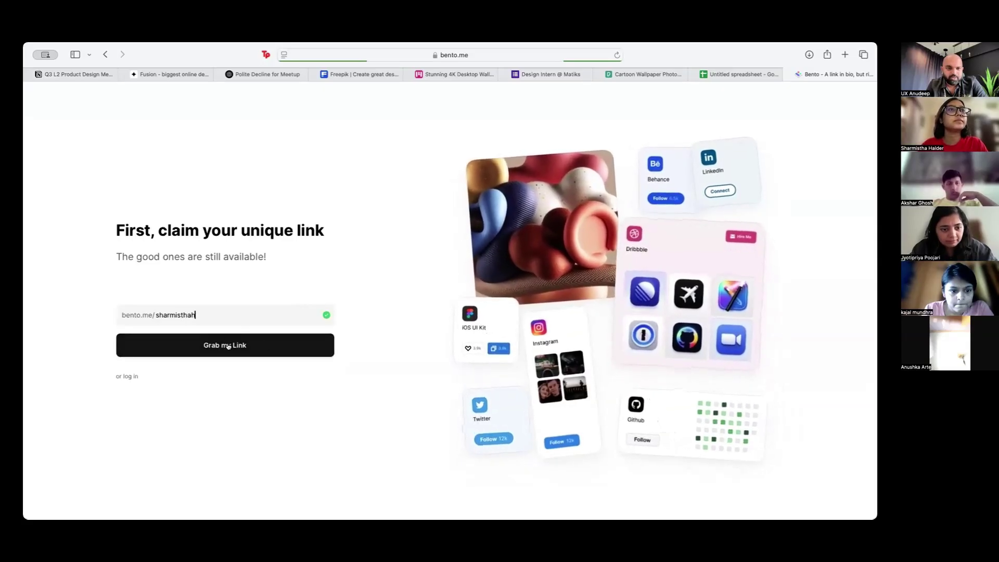
click(293, 345)
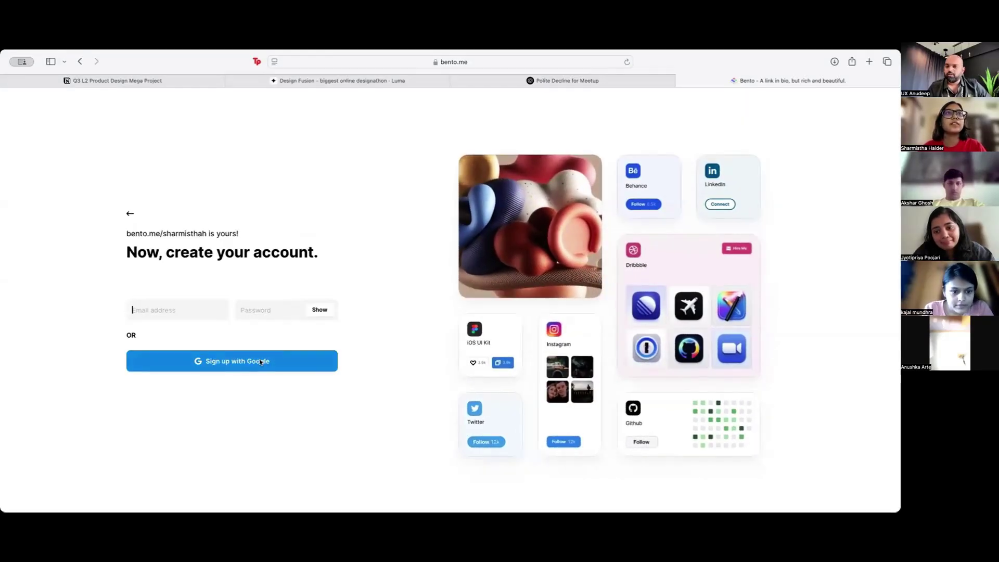
click(261, 362)
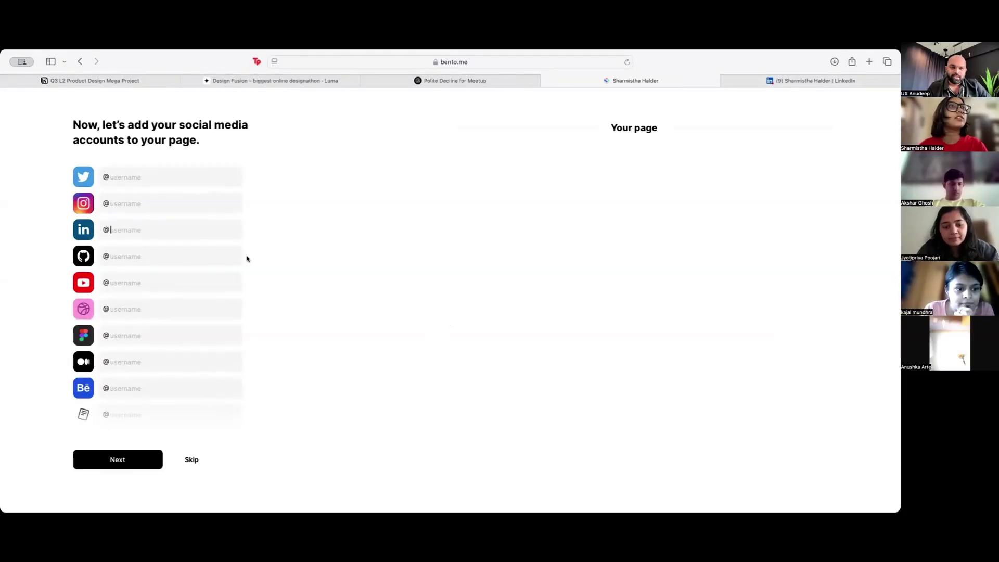
Step: Paste the LinkedIn profile link and load medium.com in a new browser tab
text(www.linkedin.com)
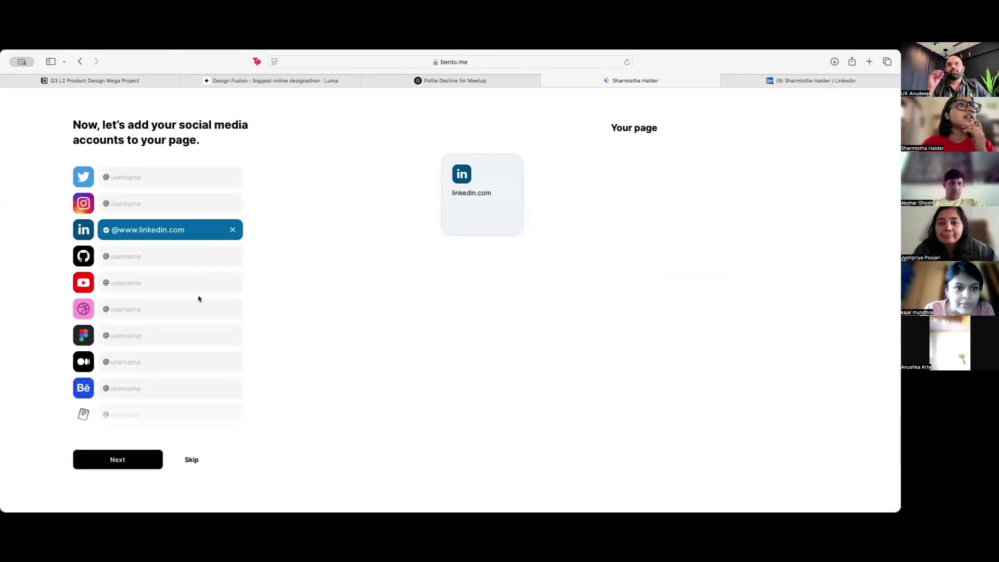
click(160, 357)
click(868, 61)
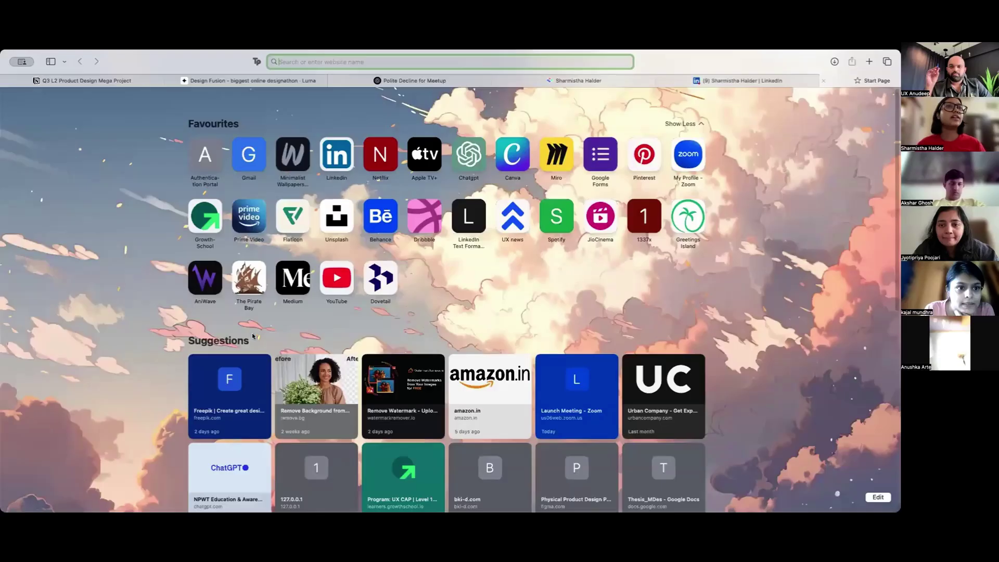
text(medium.com)
key(Return)
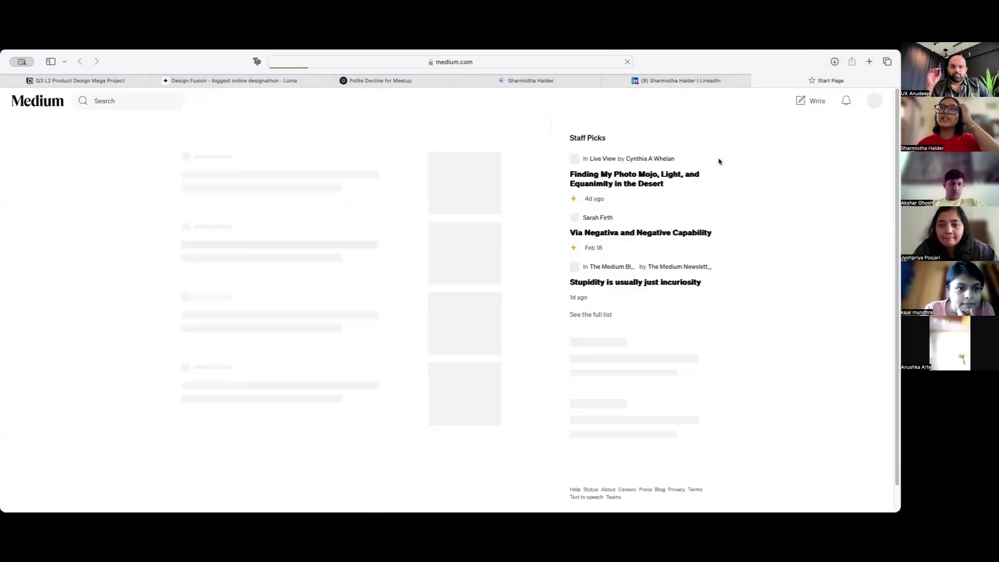
Step: Copy the Medium profile address into Bento's Medium field and continue to the next step
click(874, 101)
click(822, 128)
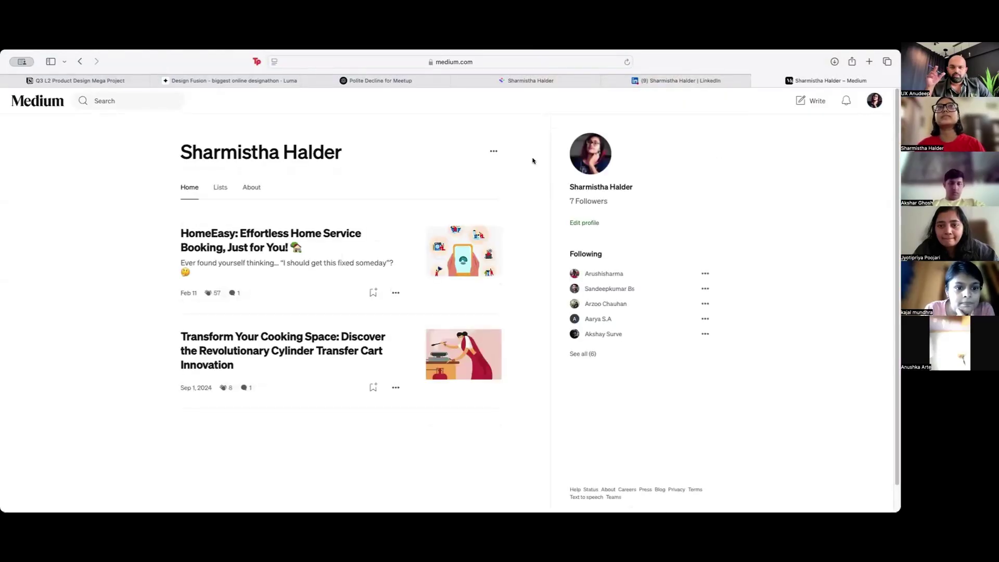
key(super+l)
key(super+c)
click(781, 241)
key(ctrl+shift+Tab)
key(ctrl+shift+Tab)
click(226, 361)
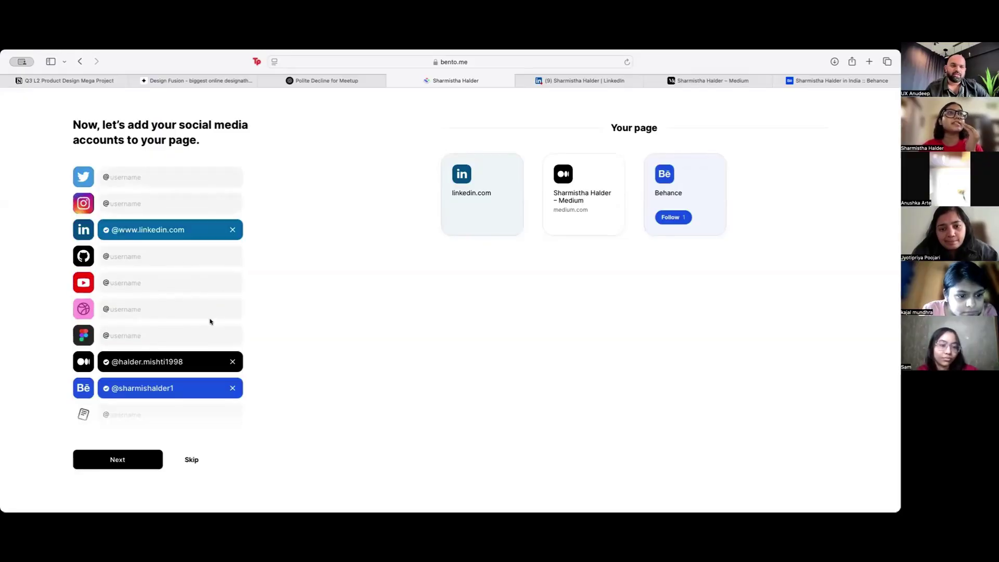
mouse_move(226, 314)
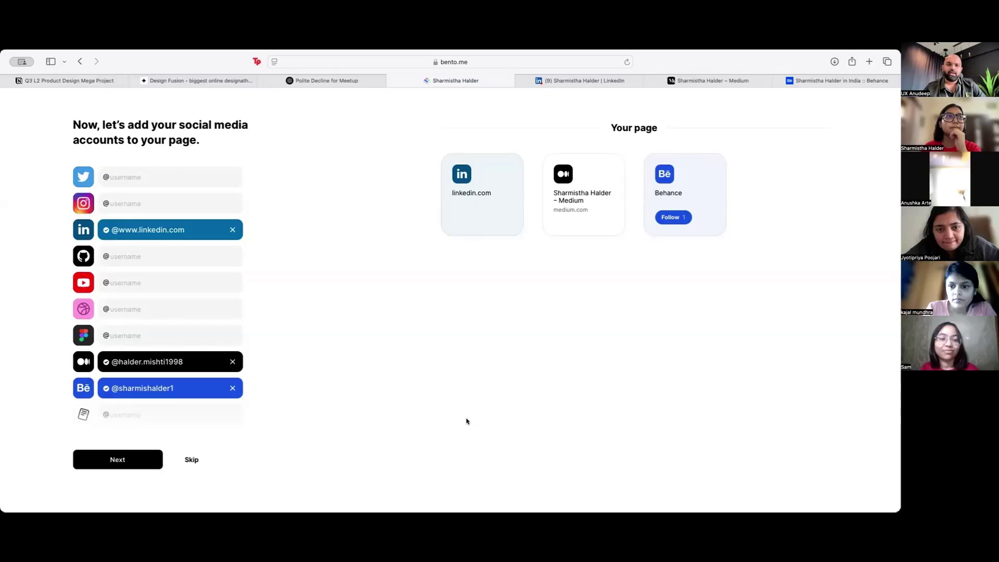
click(114, 458)
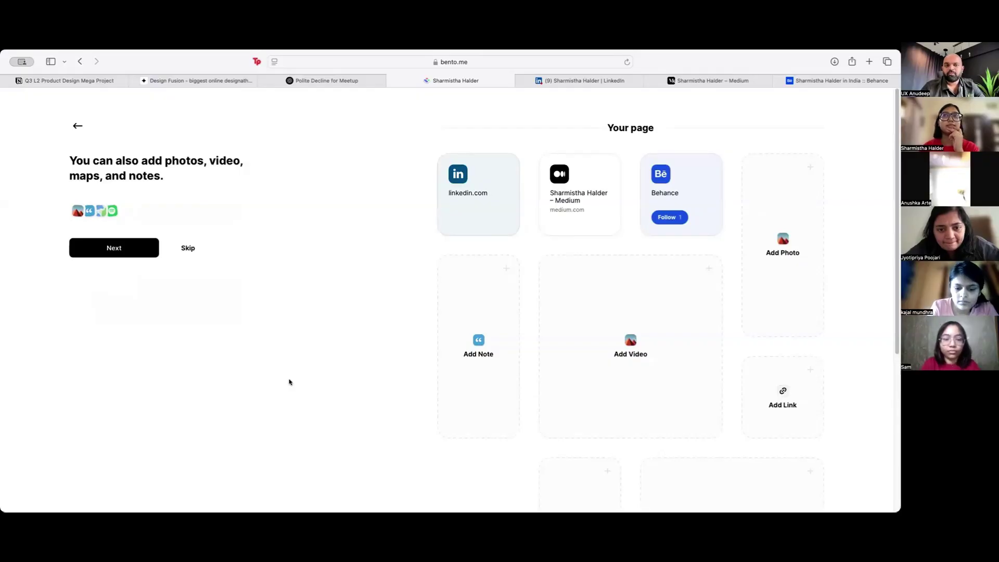
Step: Copy the link of the Medium story 'HomeEasy: Effortless Home Service Booking'
scroll(536, 354, down, 3)
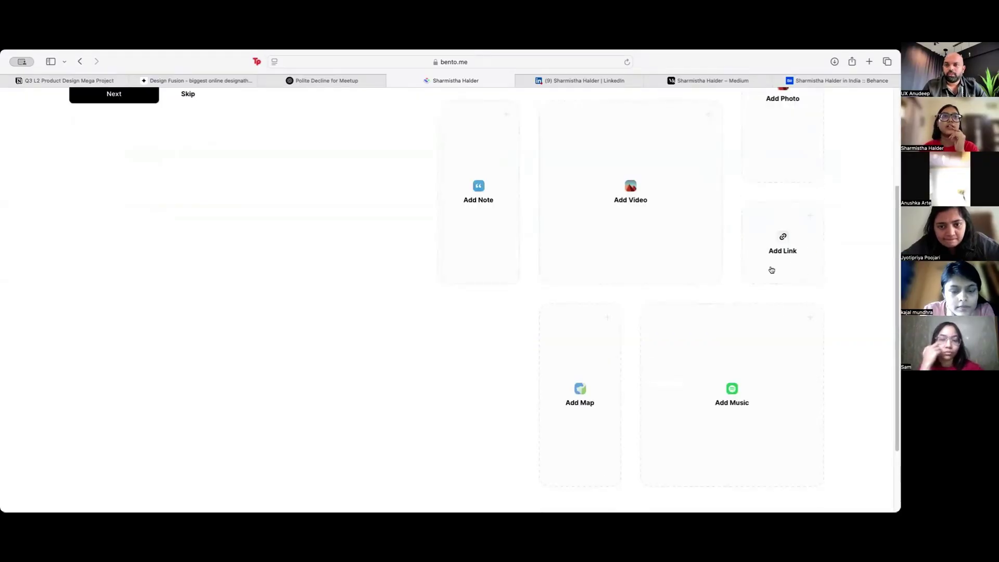
scroll(446, 334, up, 3)
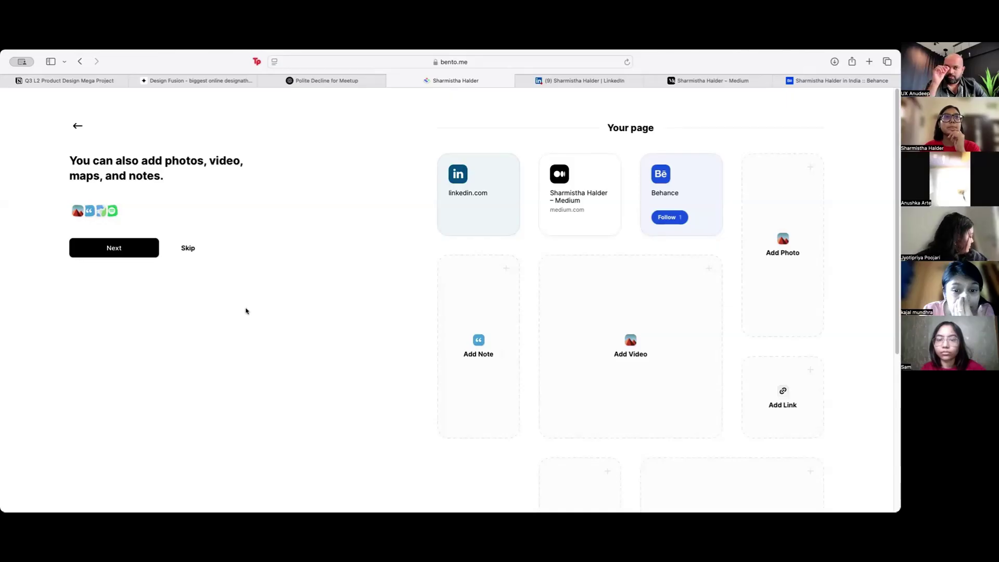
click(700, 81)
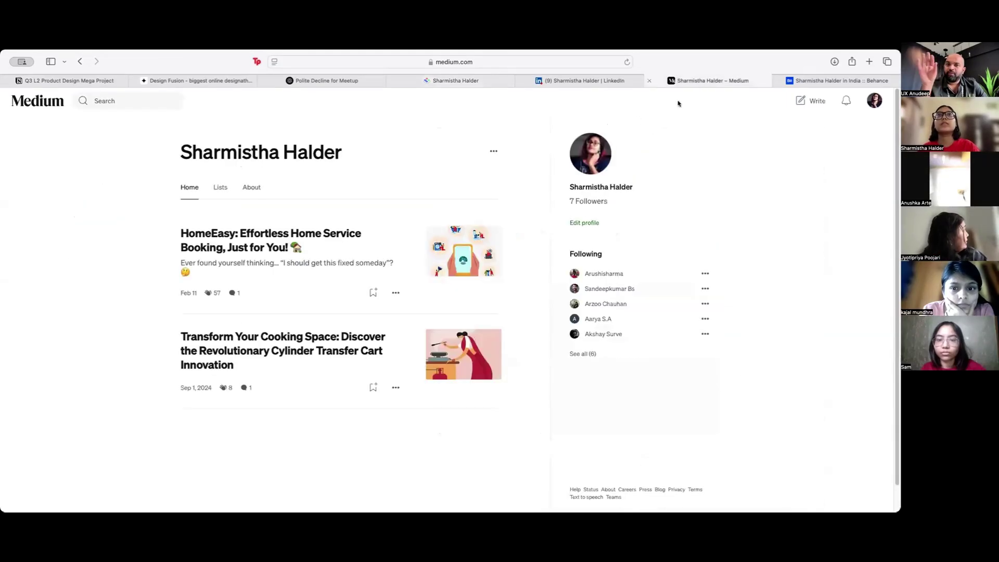
click(396, 292)
click(458, 261)
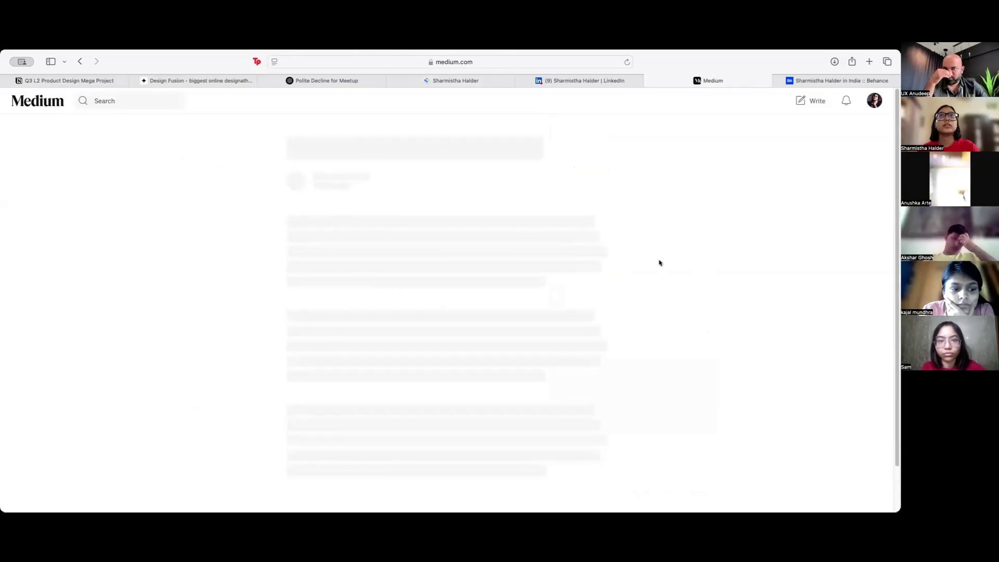
click(574, 252)
click(557, 277)
Step: Add the copied HomeEasy story link as a new link card on the Bento page
click(456, 81)
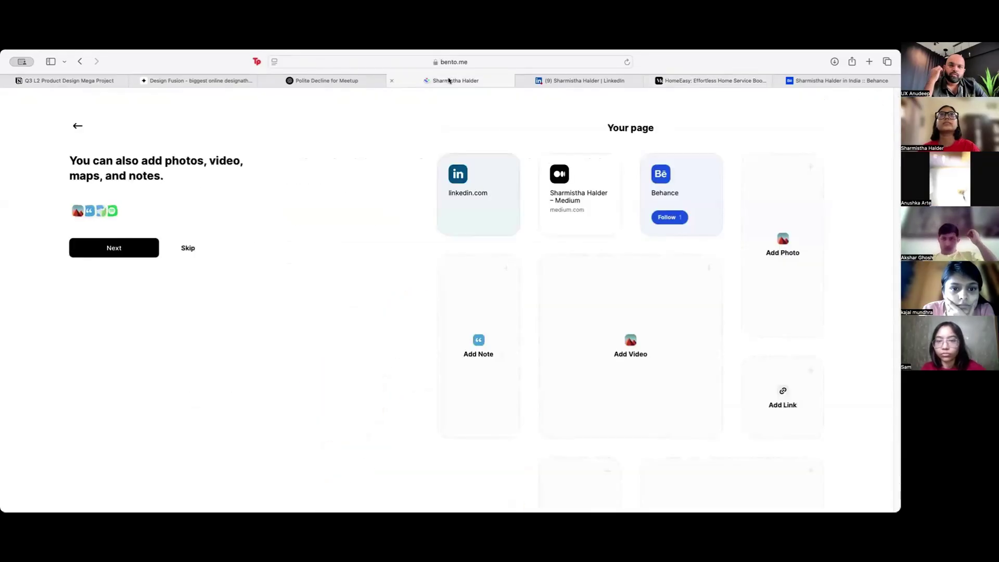
click(780, 393)
key(super+v)
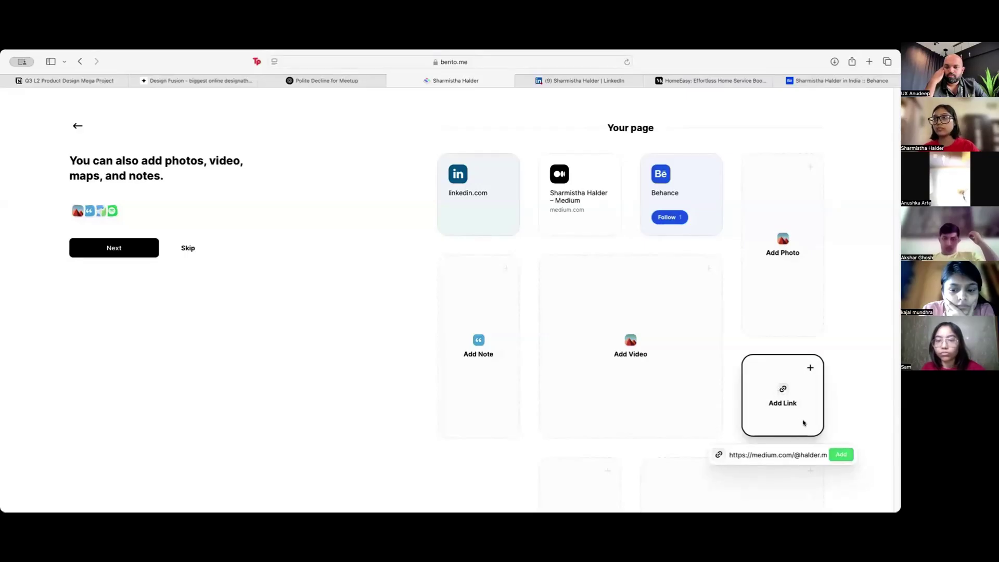
key(Return)
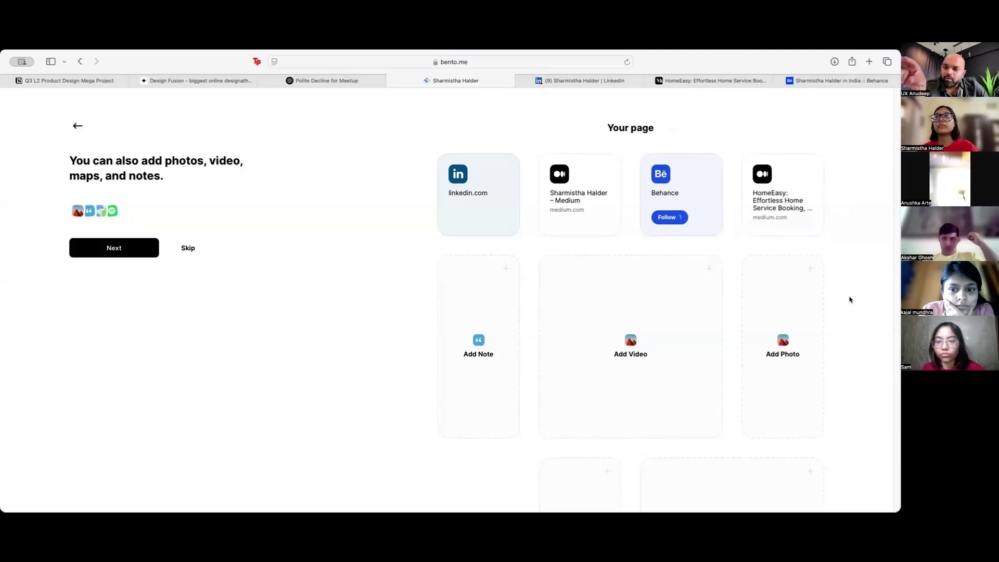
scroll(824, 325, down, 3)
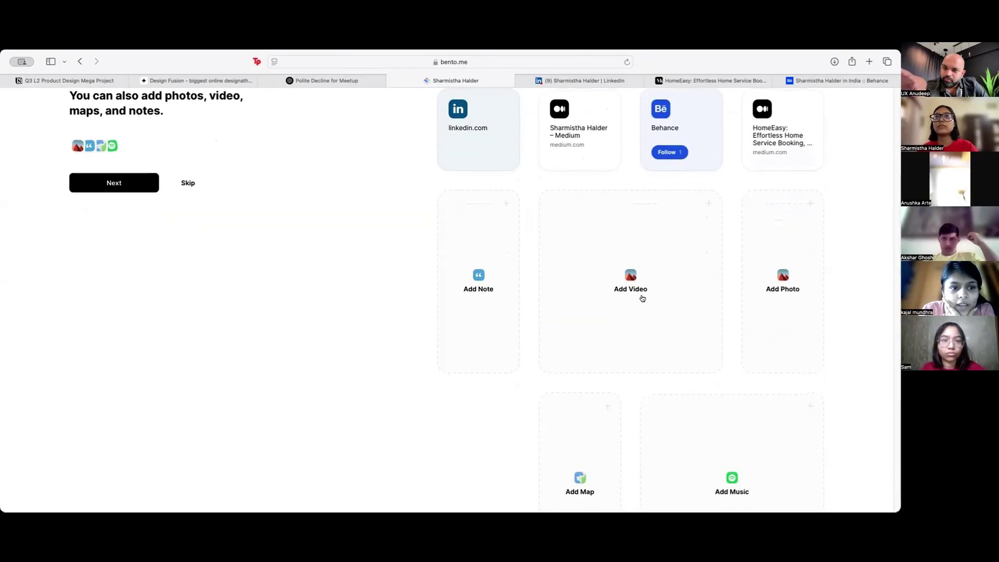
scroll(643, 299, down, 2)
scroll(642, 299, up, 3)
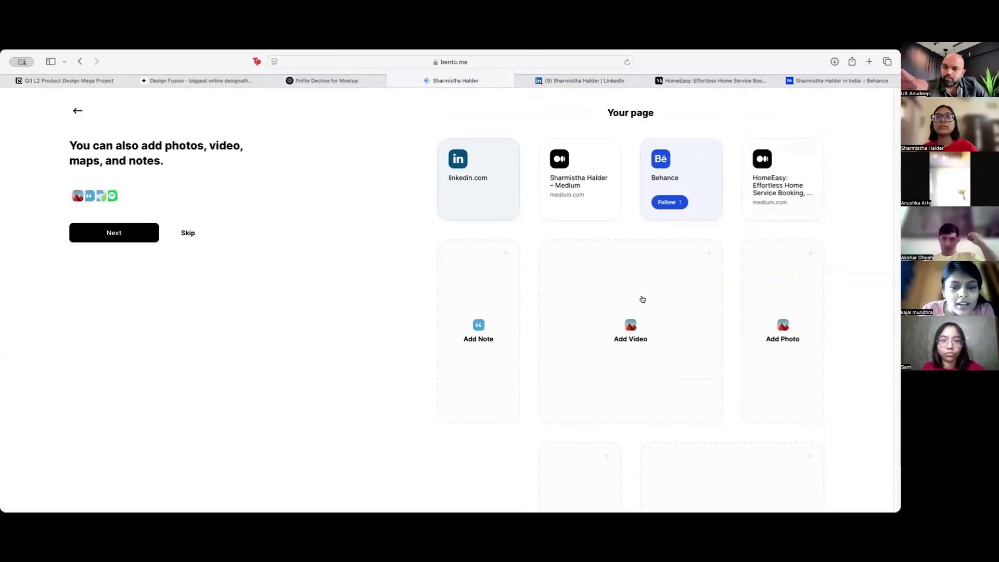
mouse_move(820, 170)
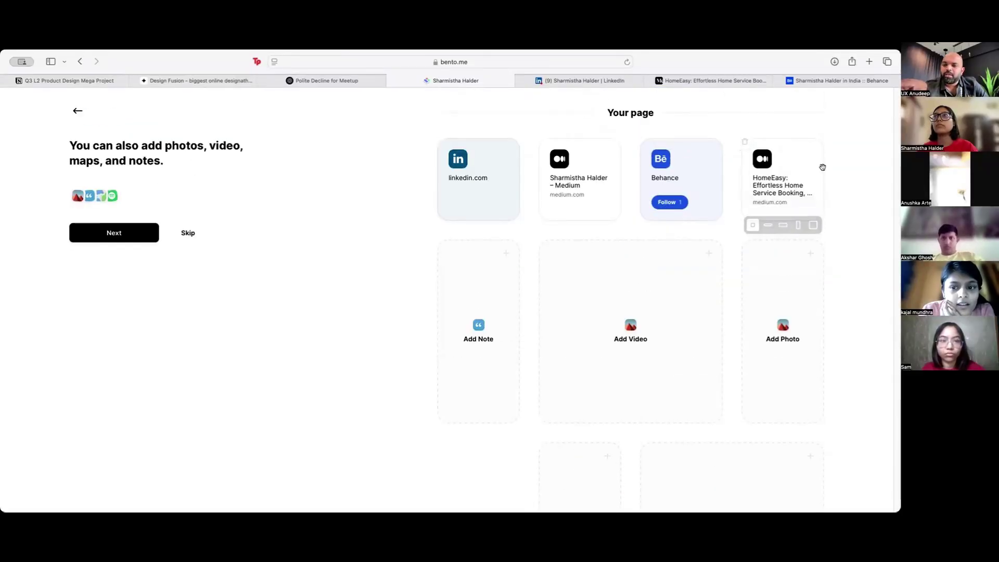
Step: Resize the HomeEasy card to the largest square size
click(814, 225)
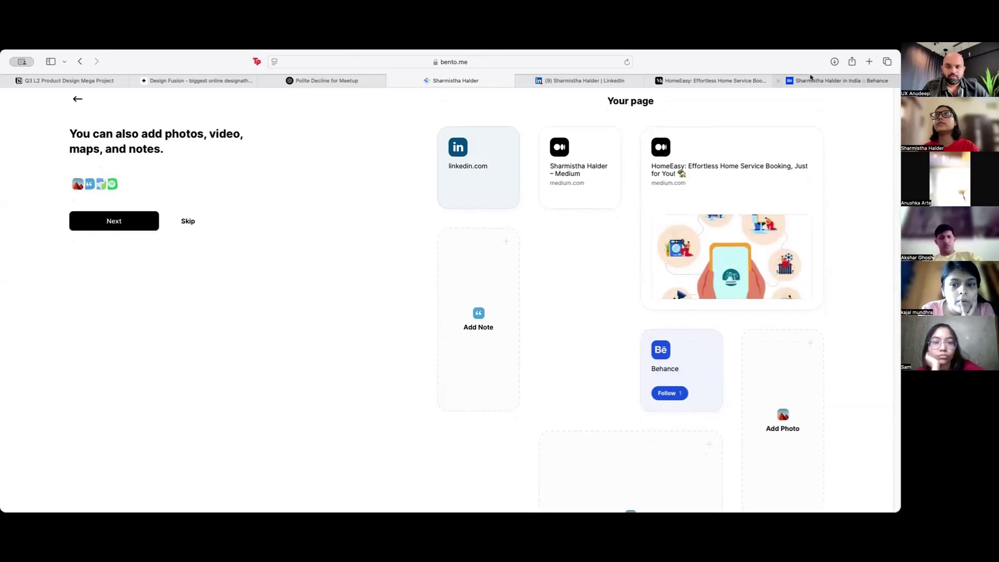
Step: Return to the Medium profile page, then go back to the Bento tab
click(711, 80)
click(79, 62)
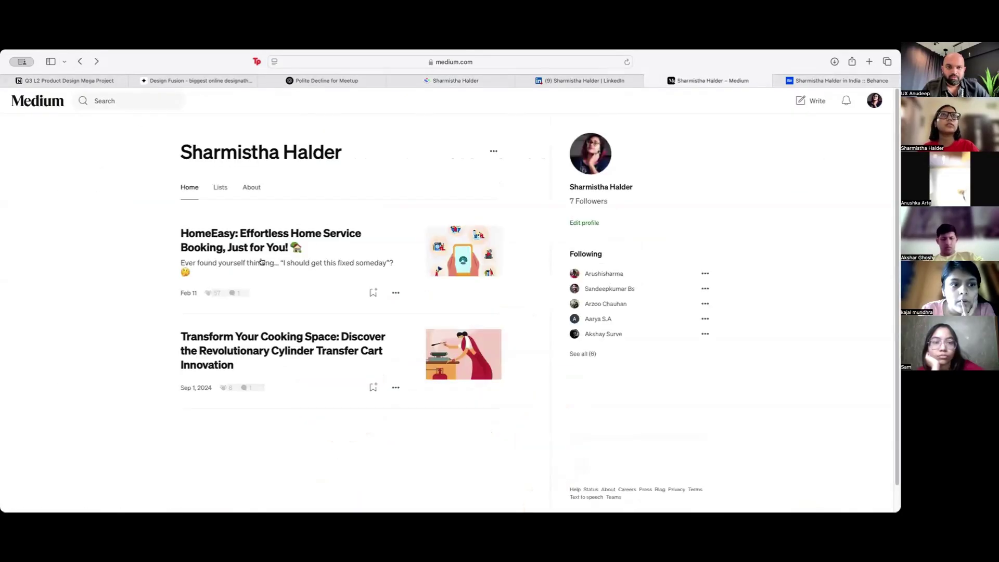
click(451, 80)
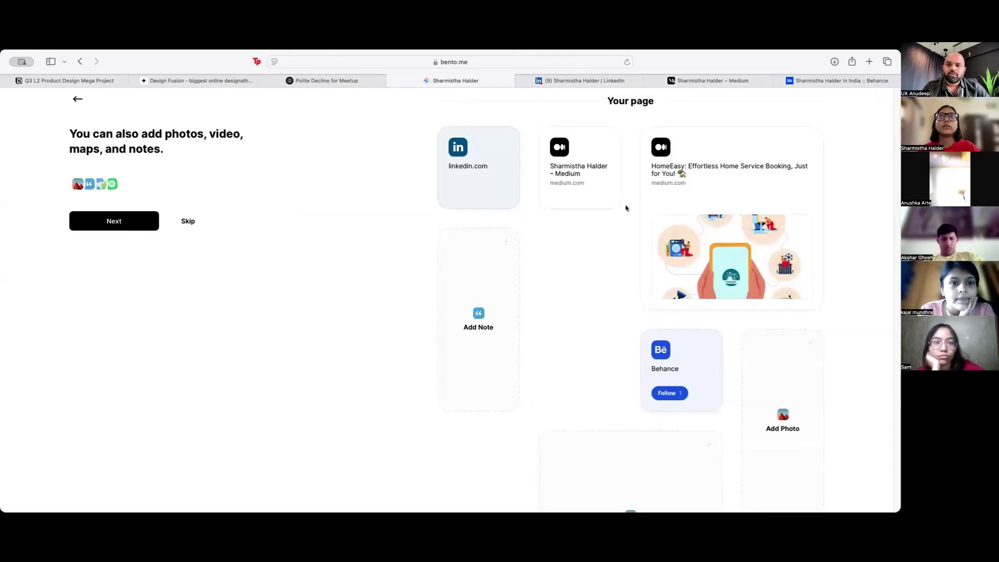
mouse_move(715, 81)
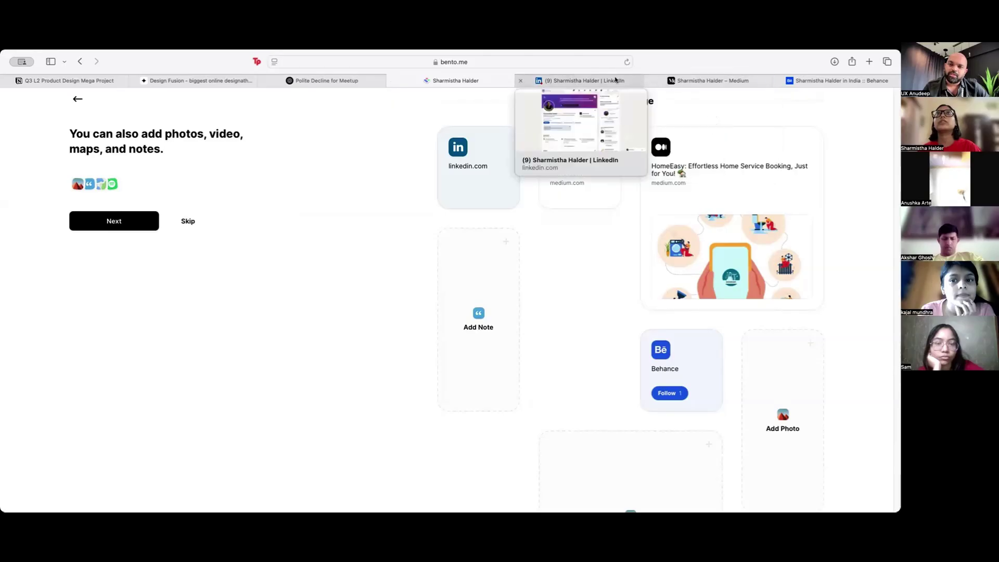
Step: Open the Nykaa Research Project on Behance and return to the Bento tab
click(833, 80)
scroll(348, 363, down, 3)
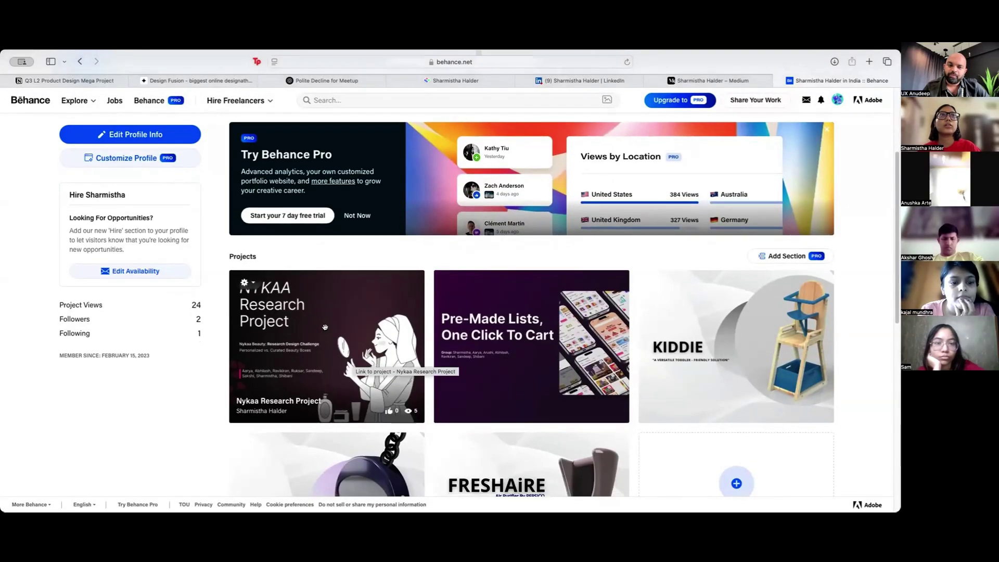
click(445, 294)
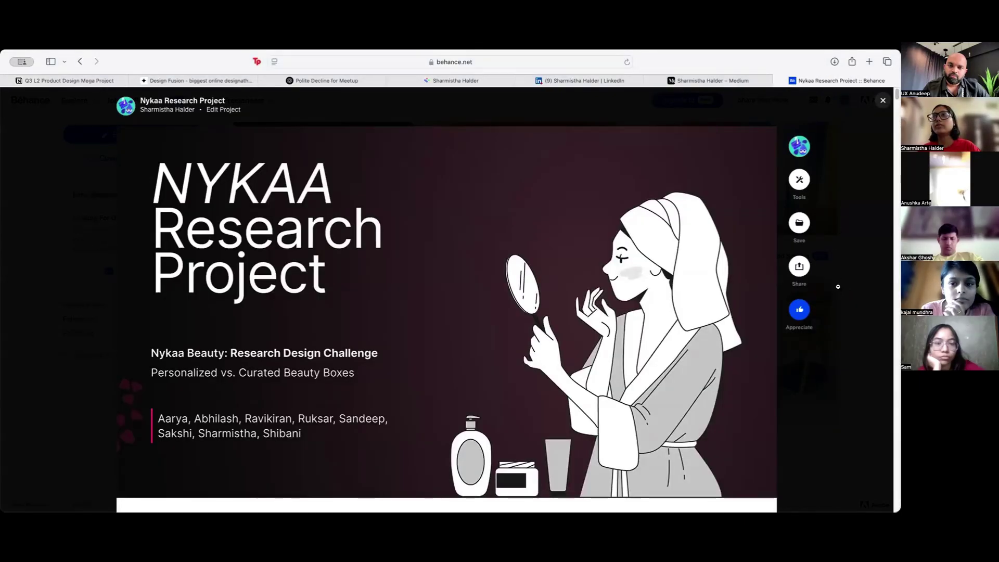
scroll(838, 283, down, 1)
key(super+4)
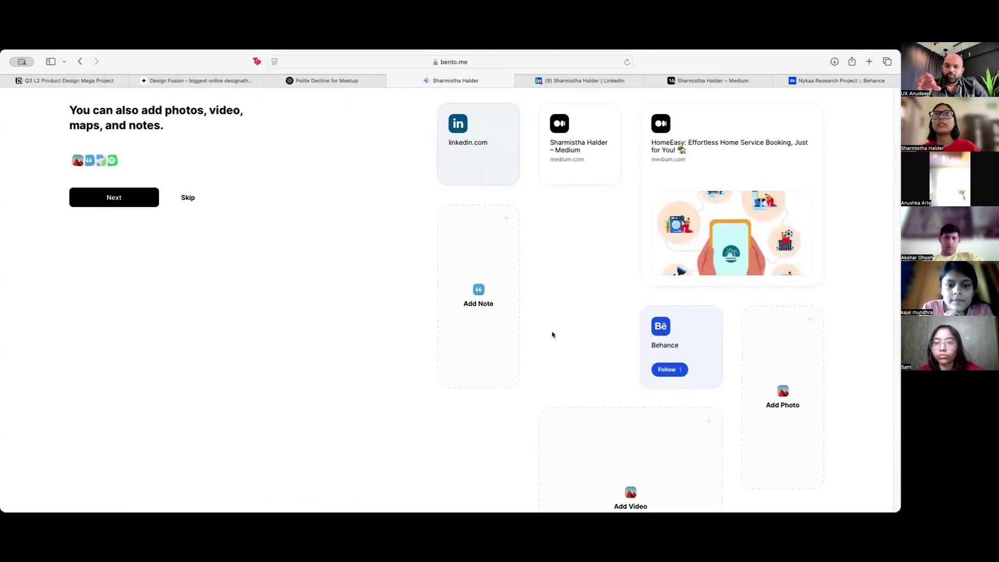
Step: Complete onboarding and open the profile editor from the 'Looks great!' screen
click(120, 197)
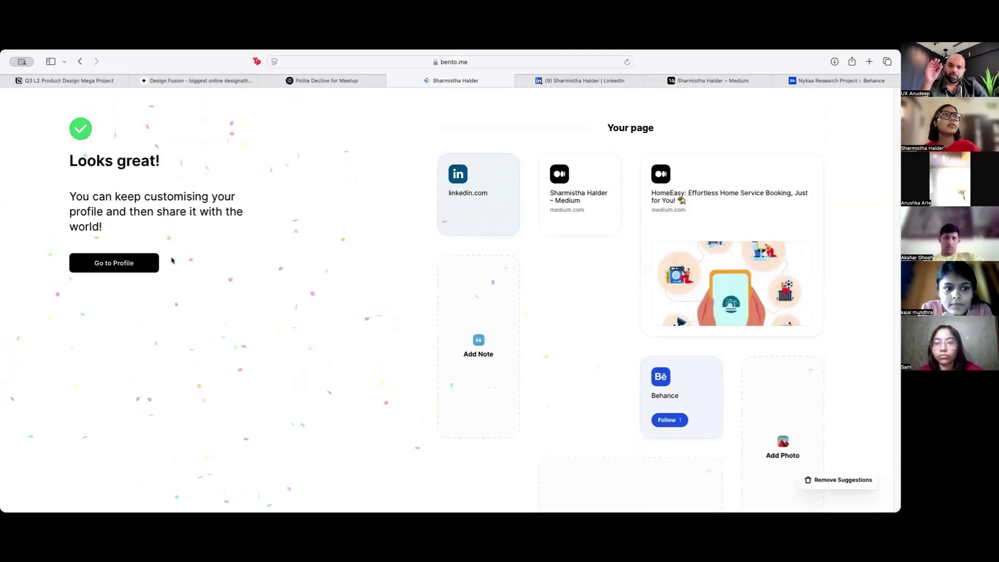
click(134, 265)
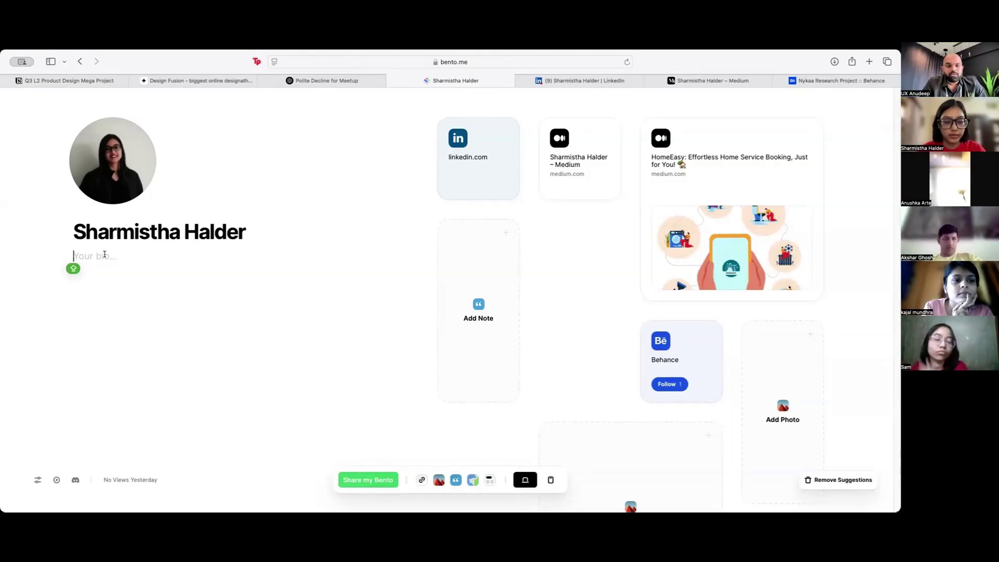
Step: Write the bio starting 'I have an eye for visuals which can be found in my projects'
text(I)
key(BackSpace)
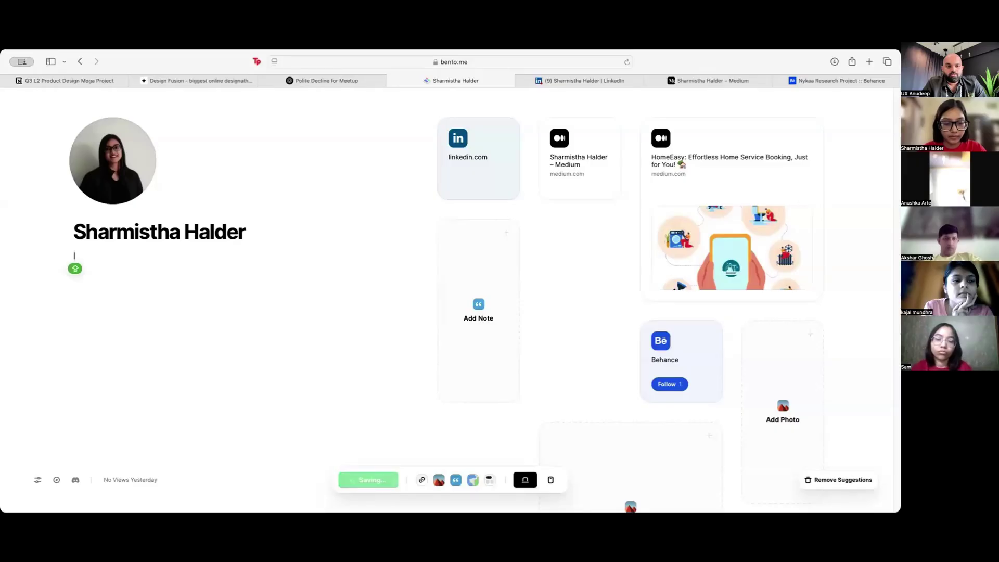
text(I have an )
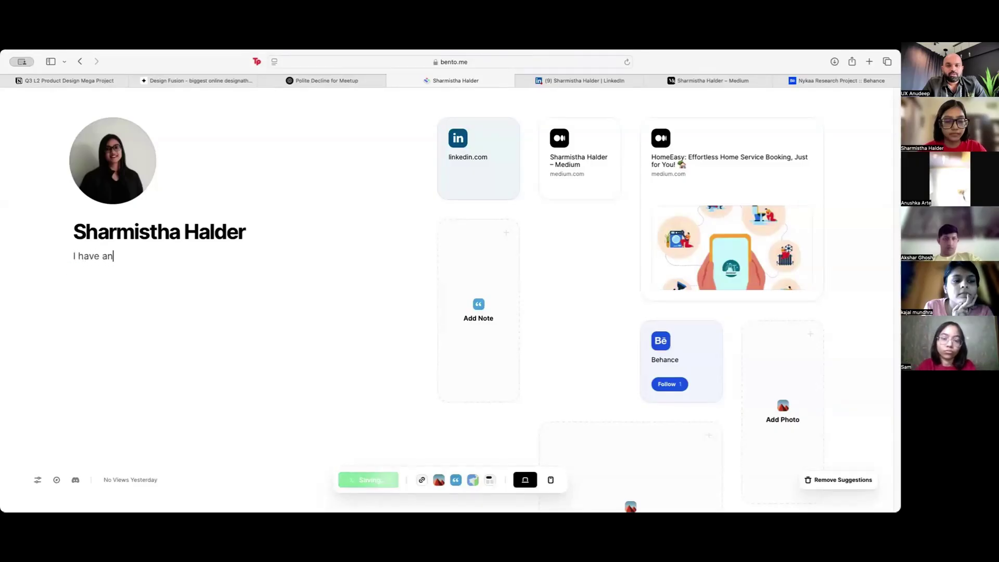
text(eye for)
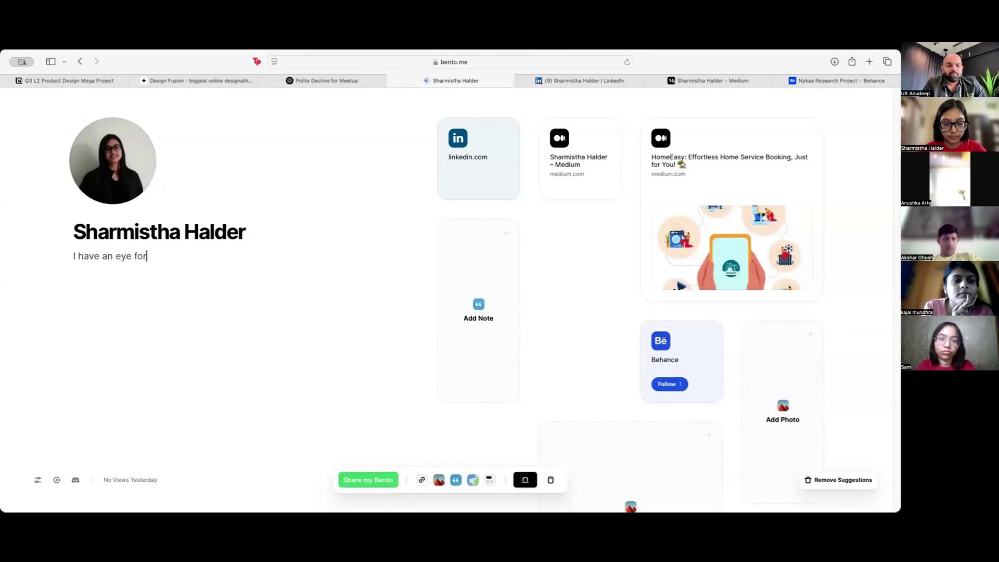
text( visuals w)
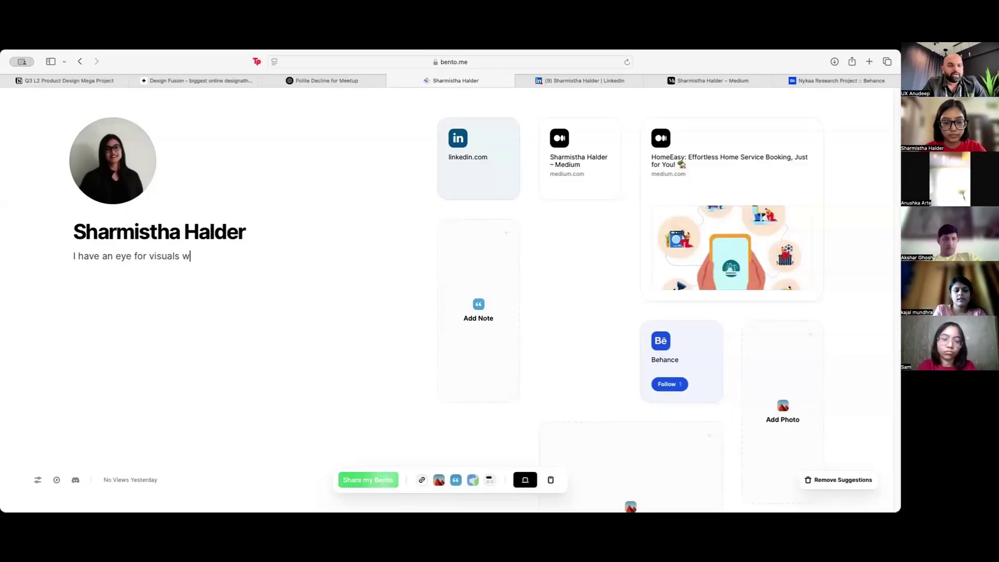
text(hich can be found in )
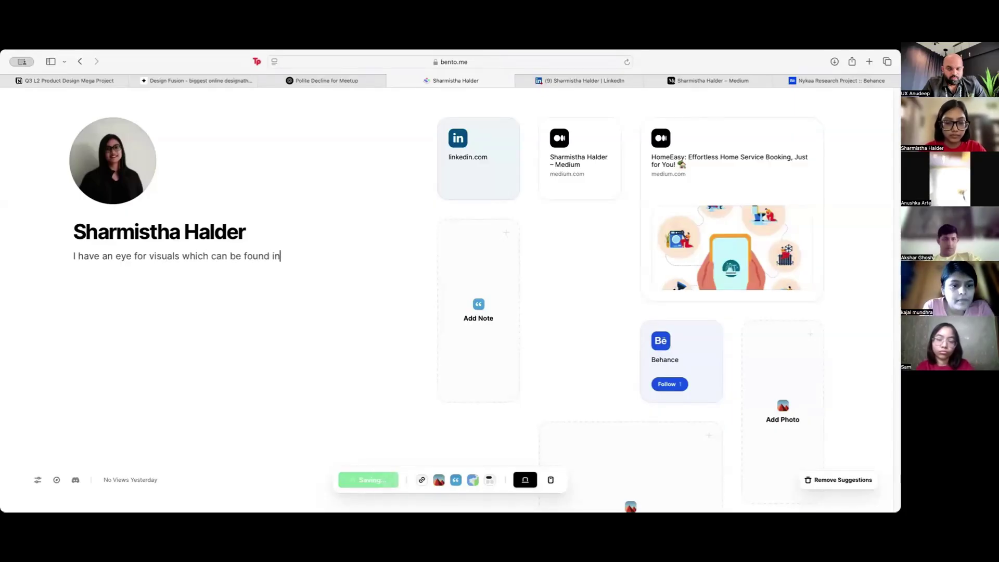
text(my projects)
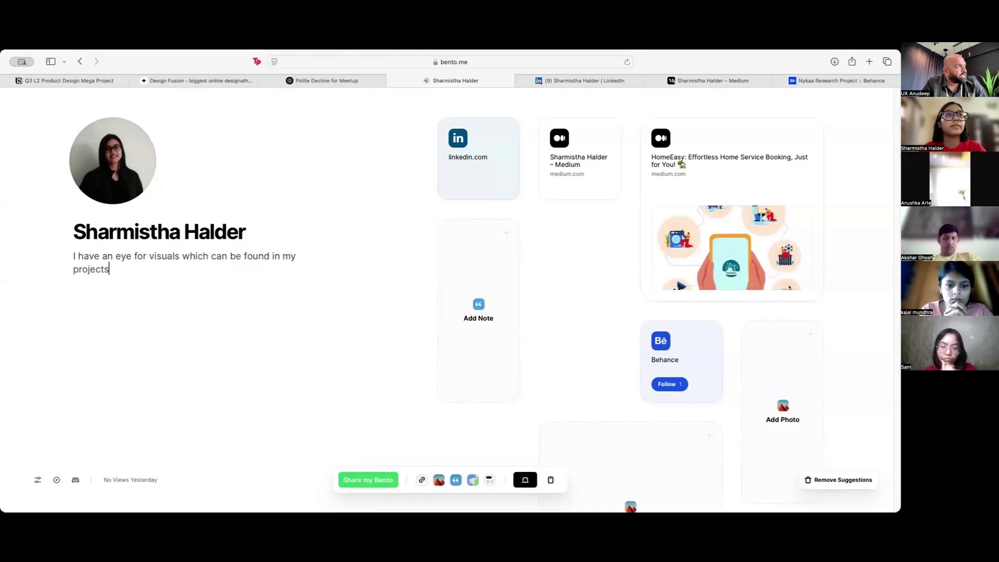
text( and )
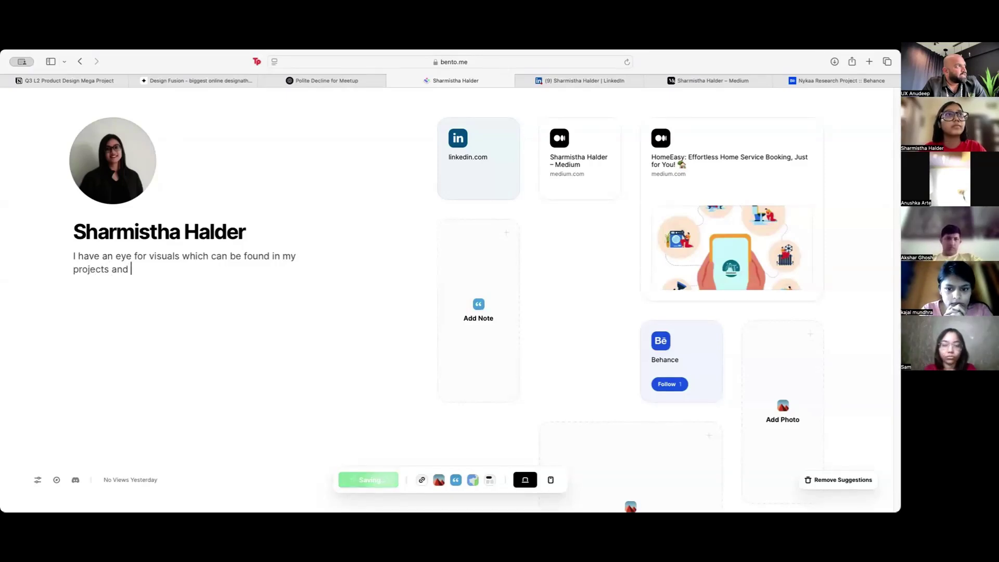
text(I'm parti)
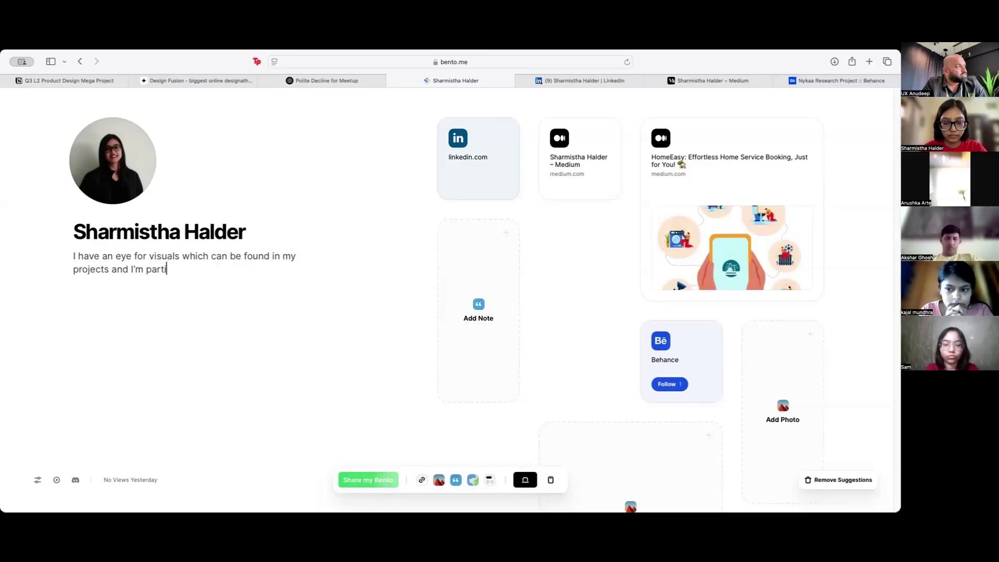
text(cularly good at translating insights to experiences on screens)
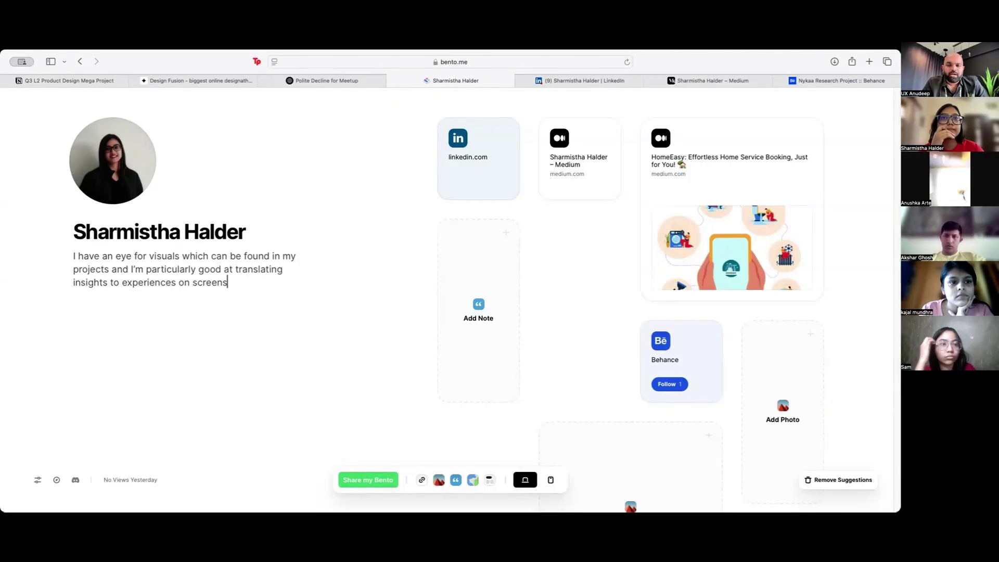
text(.)
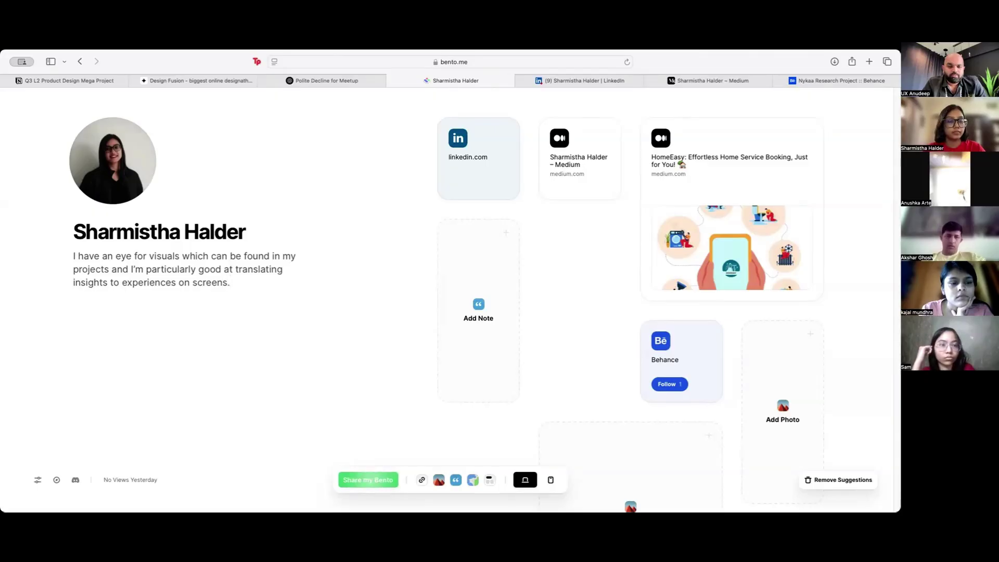
Step: Add the phone and e-mail contact lines, with a 📩 emoji before the e-mail
key(super+v)
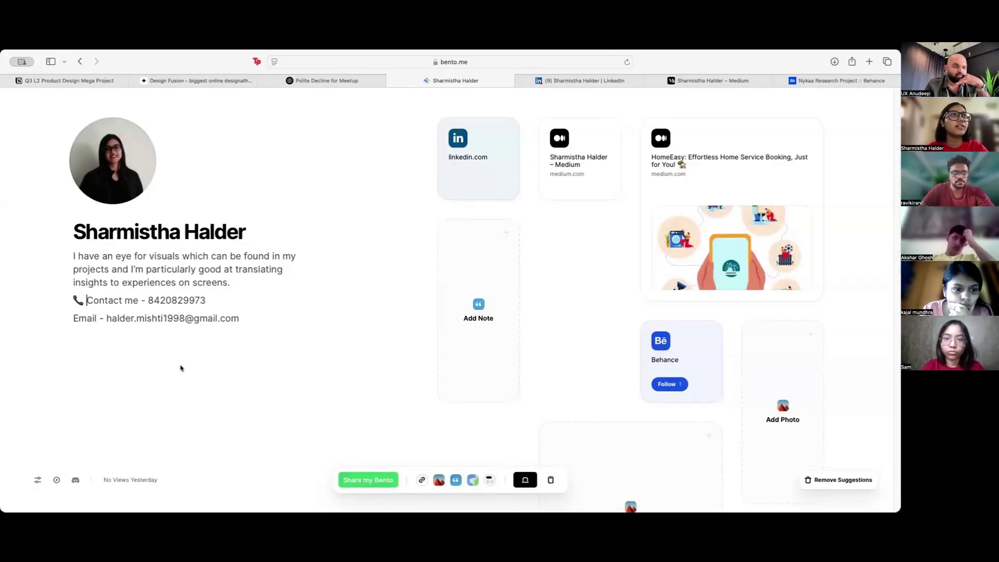
key(Down)
text(📩)
scroll(334, 356, down, 1)
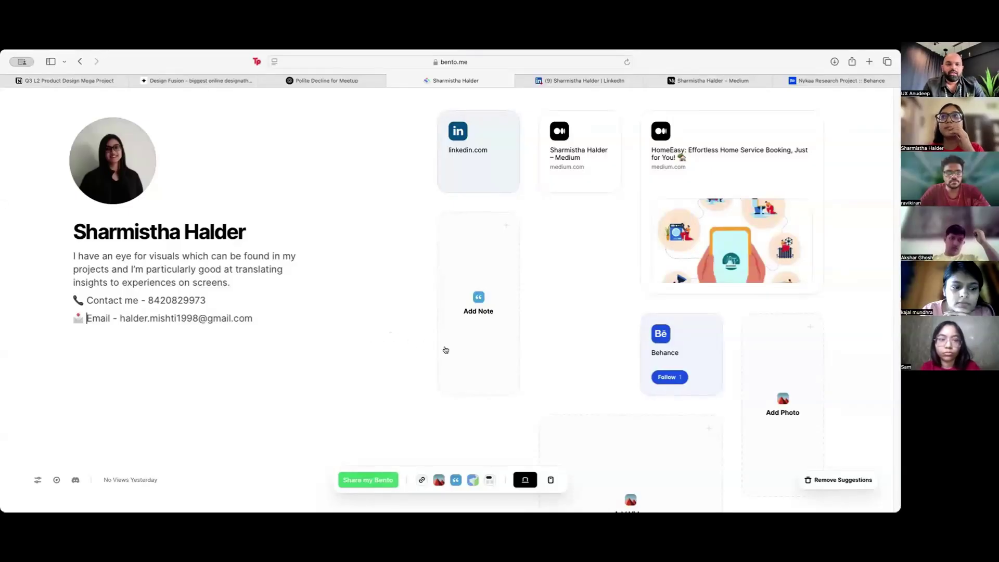
Step: Scroll through the card grid to review the page layout
scroll(415, 376, down, 5)
scroll(416, 377, up, 5)
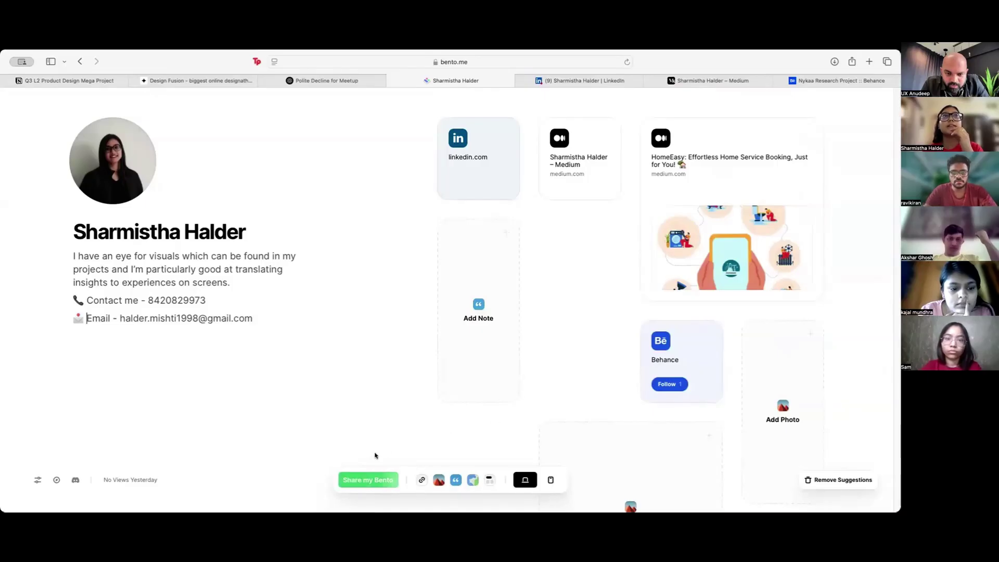
scroll(570, 373, down, 5)
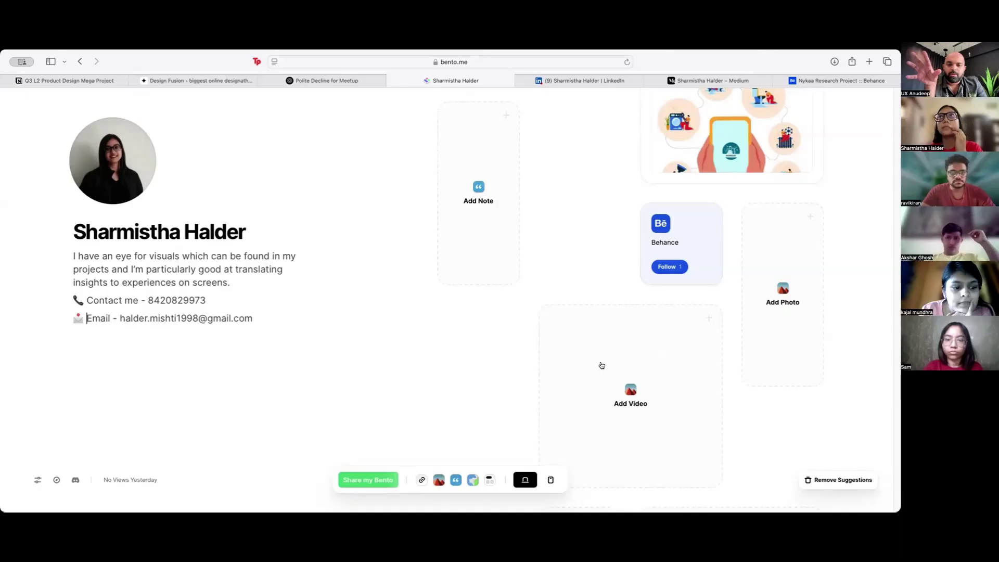
scroll(628, 353, up, 3)
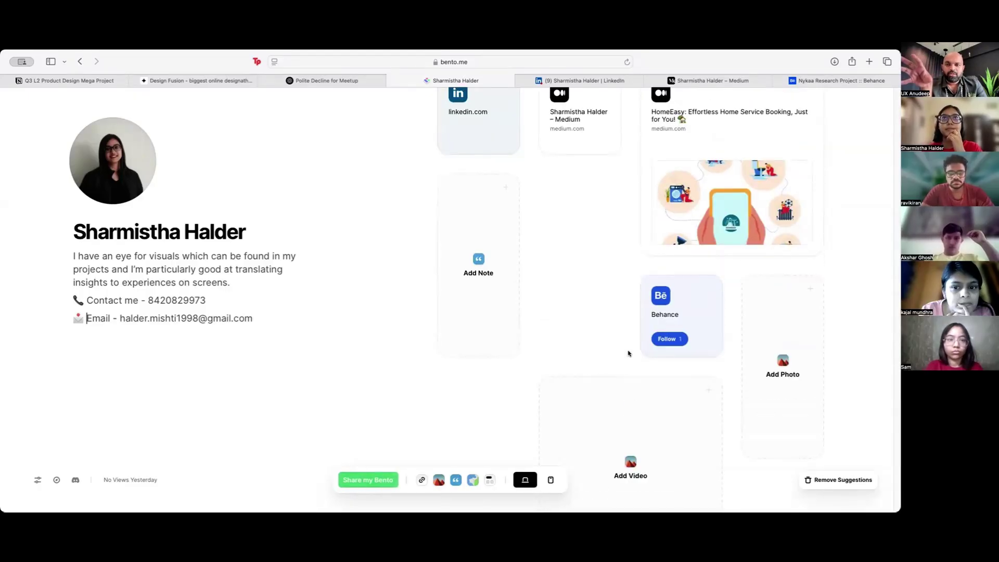
scroll(627, 355, up, 2)
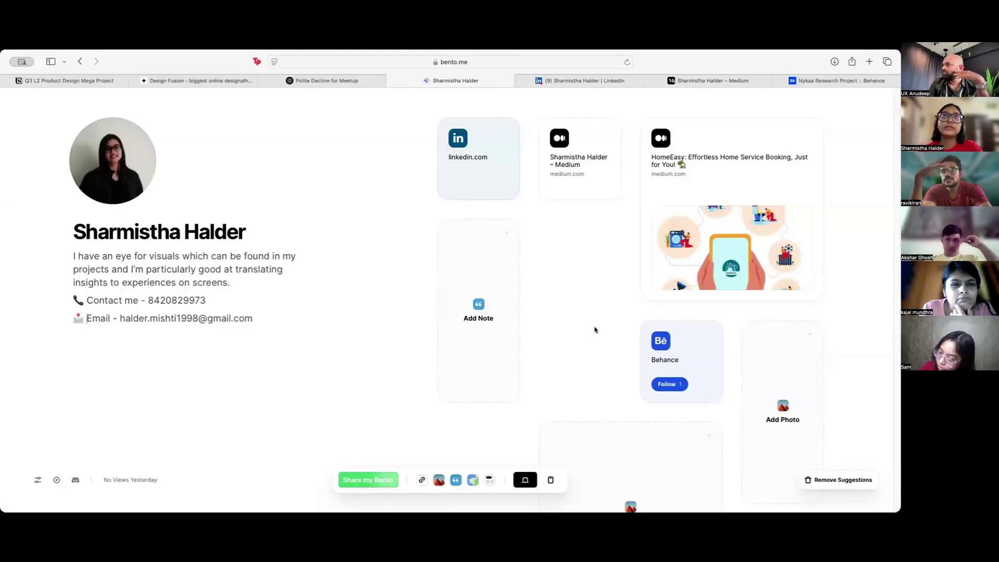
scroll(598, 349, down, 3)
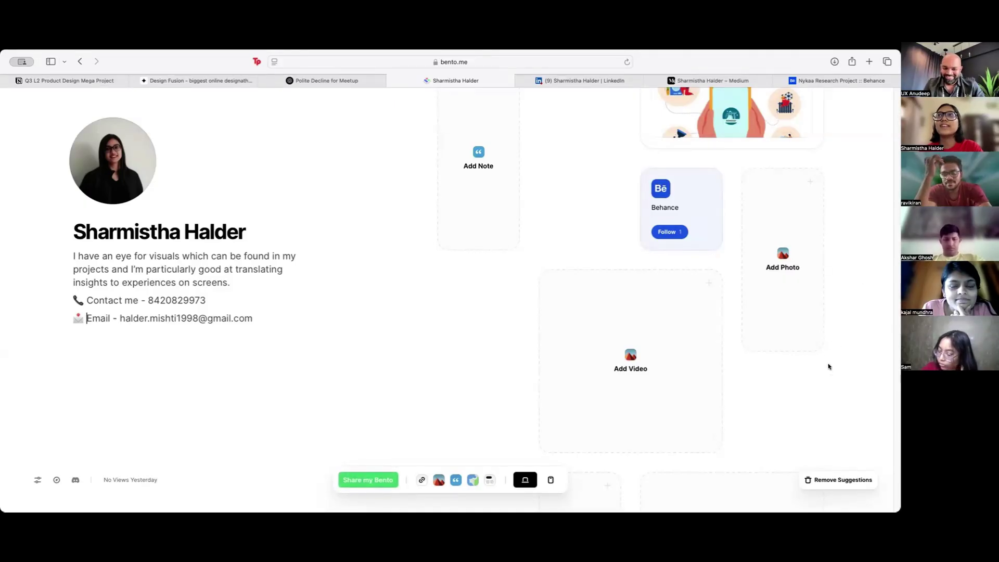
scroll(741, 277, up, 3)
scroll(779, 256, down, 3)
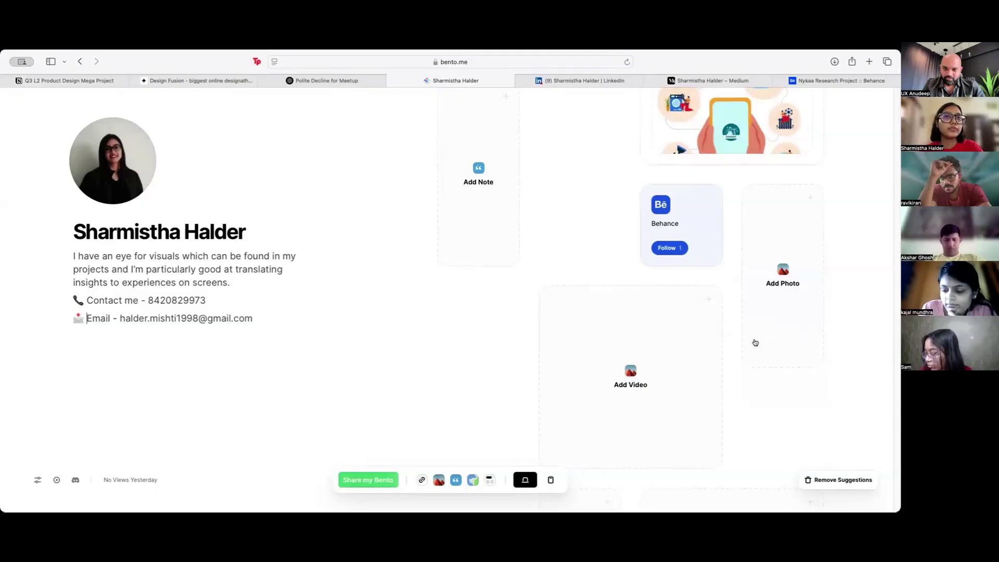
scroll(736, 370, down, 5)
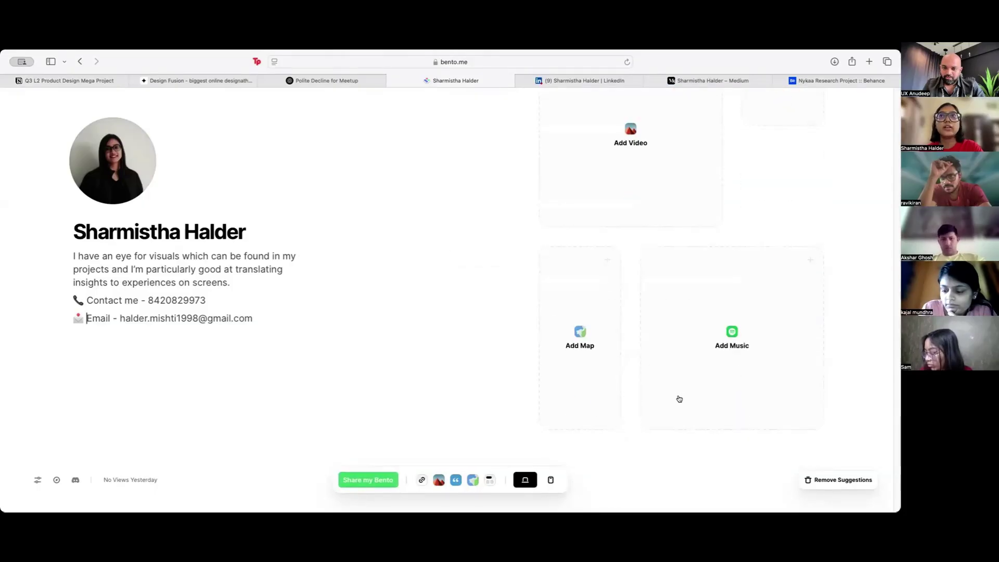
scroll(638, 395, up, 7)
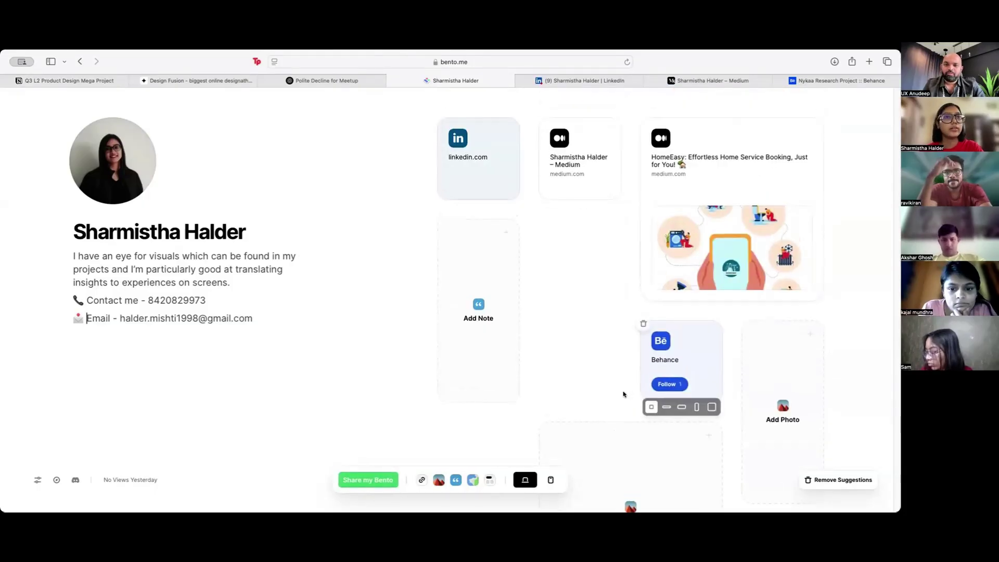
Step: Add the Nykaa Research Project Behance link as a large card
mouse_move(652, 347)
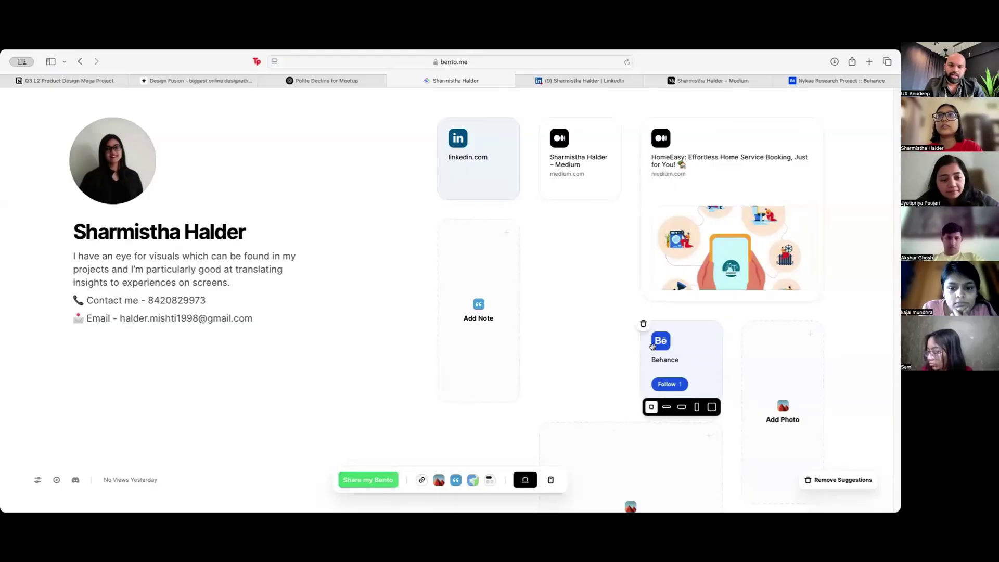
click(421, 480)
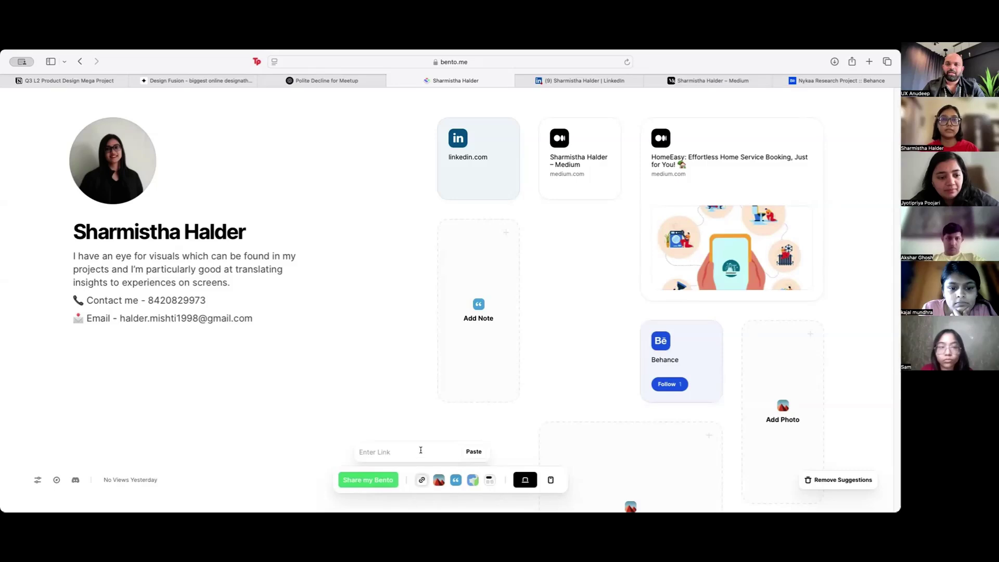
key(super+v)
key(Return)
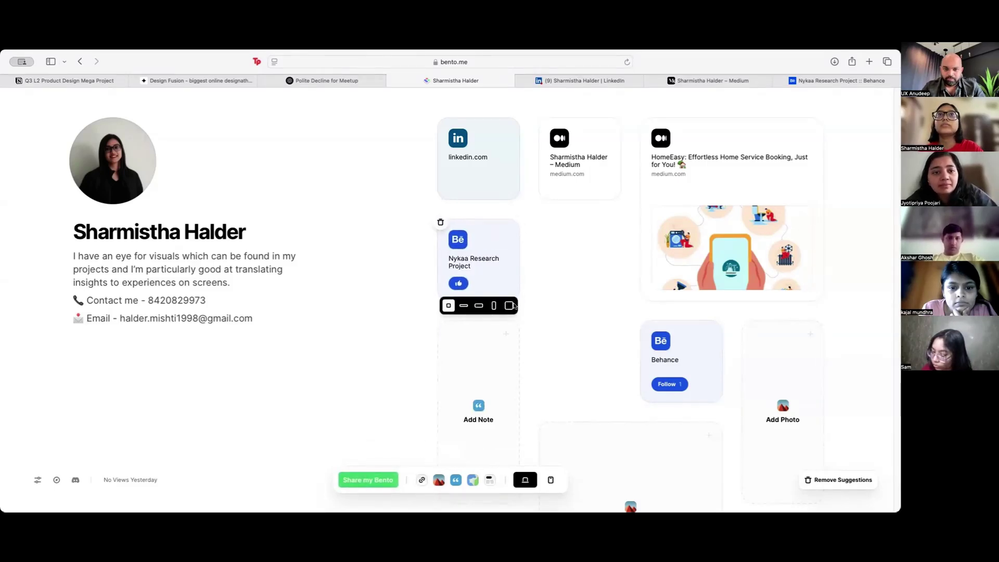
click(509, 306)
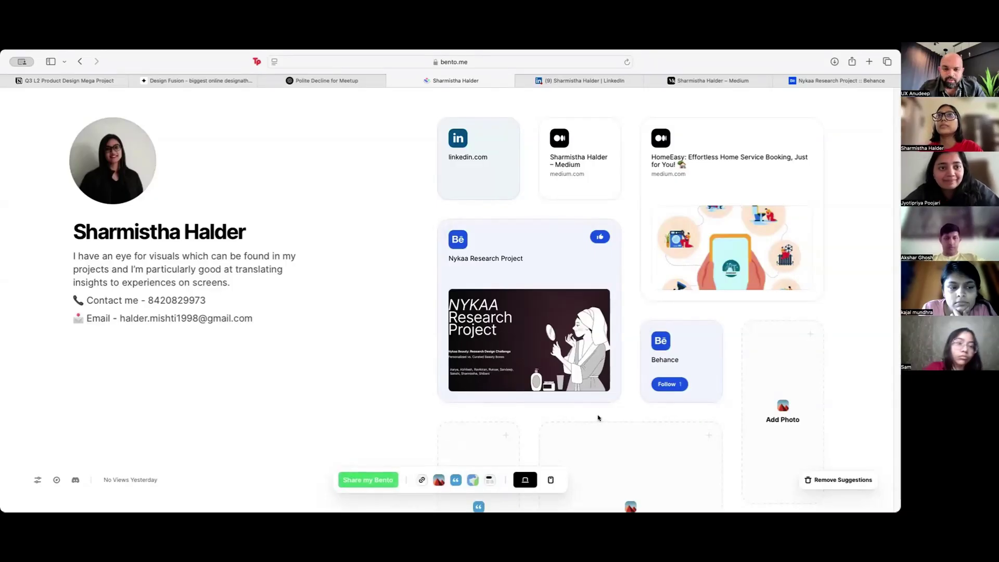
Step: Delete the generic Behance profile card beside the Nykaa card
click(531, 258)
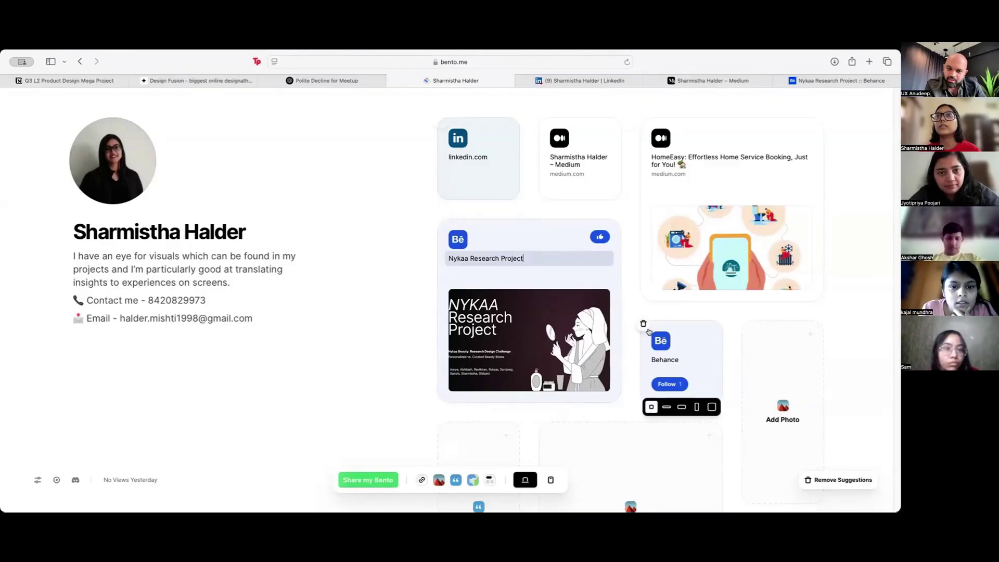
click(646, 328)
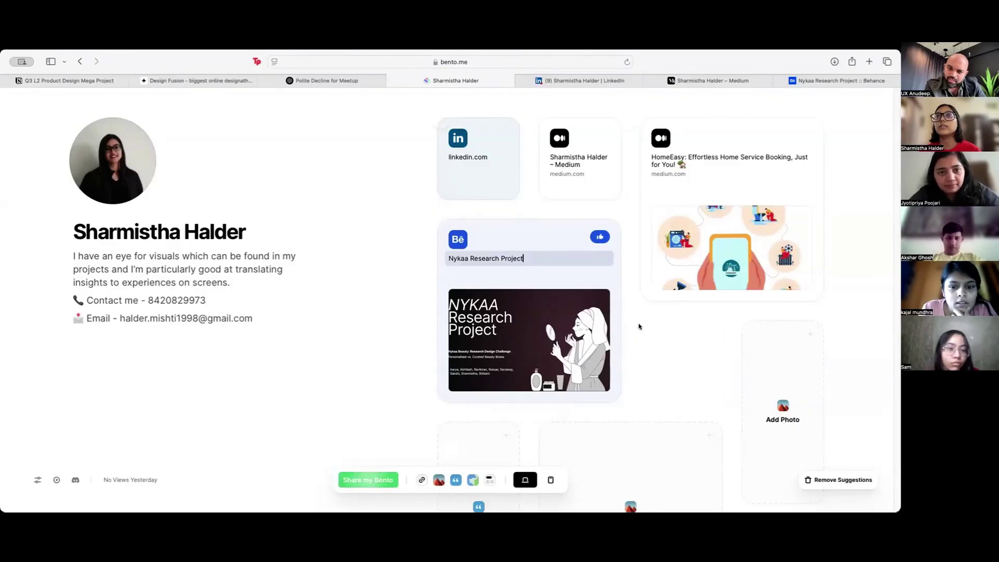
click(651, 367)
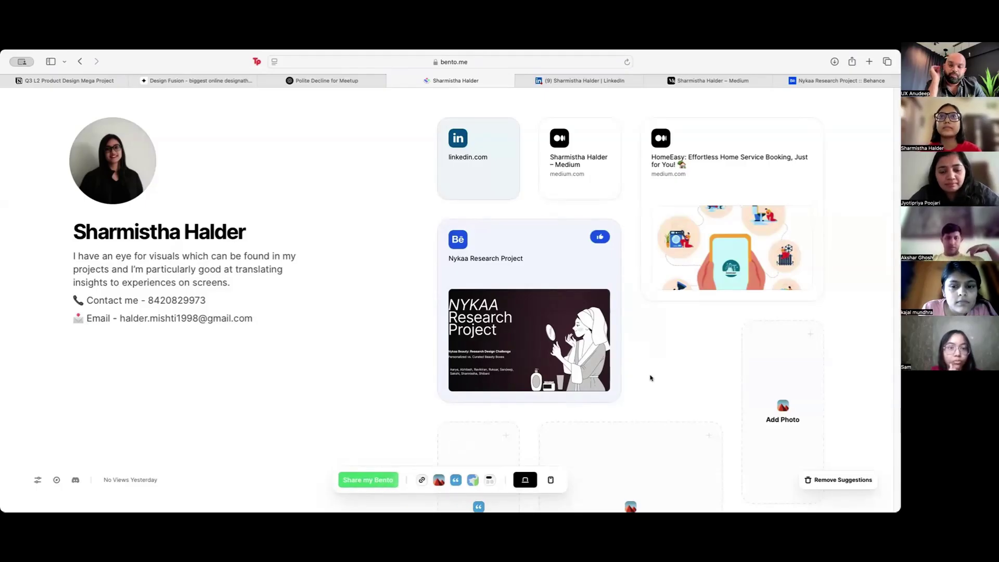
Step: Add a section title below the Nykaa card and delete the stray empty note card
scroll(651, 388, down, 5)
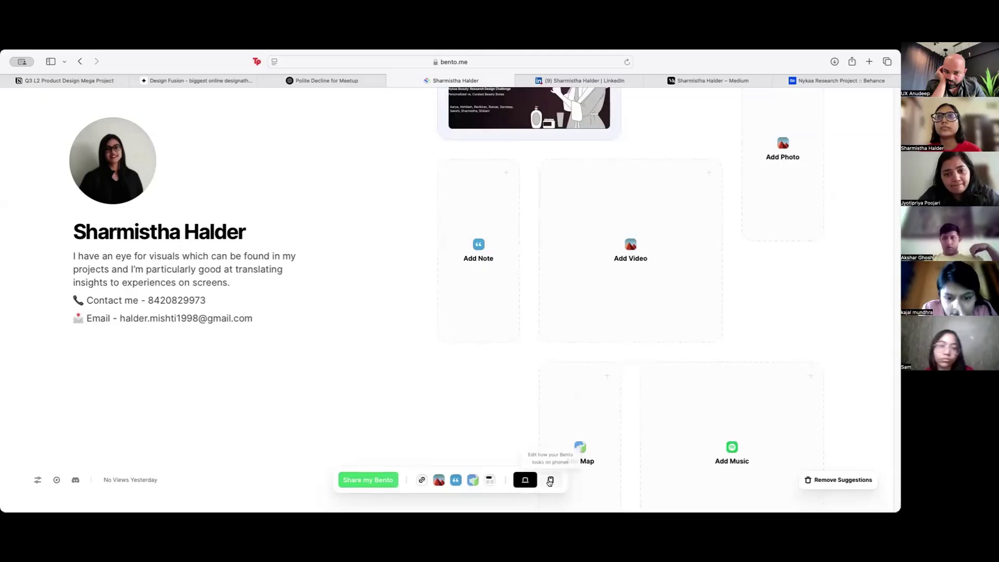
scroll(622, 439, up, 5)
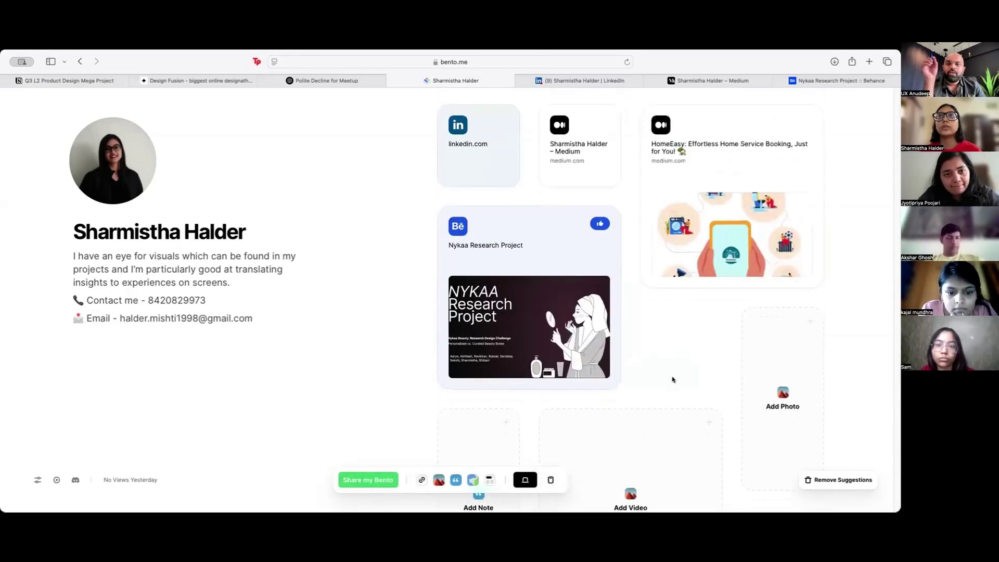
click(456, 480)
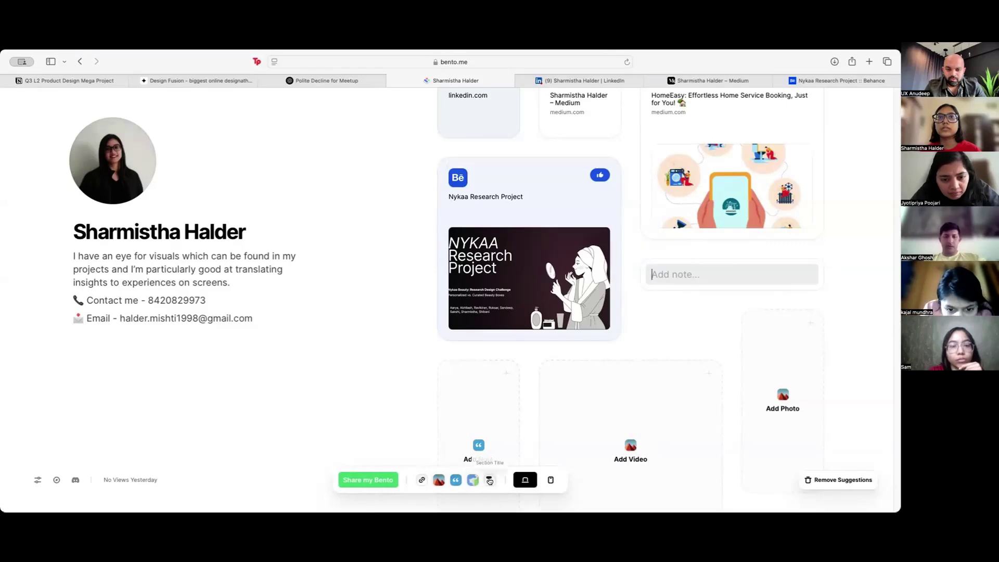
click(490, 481)
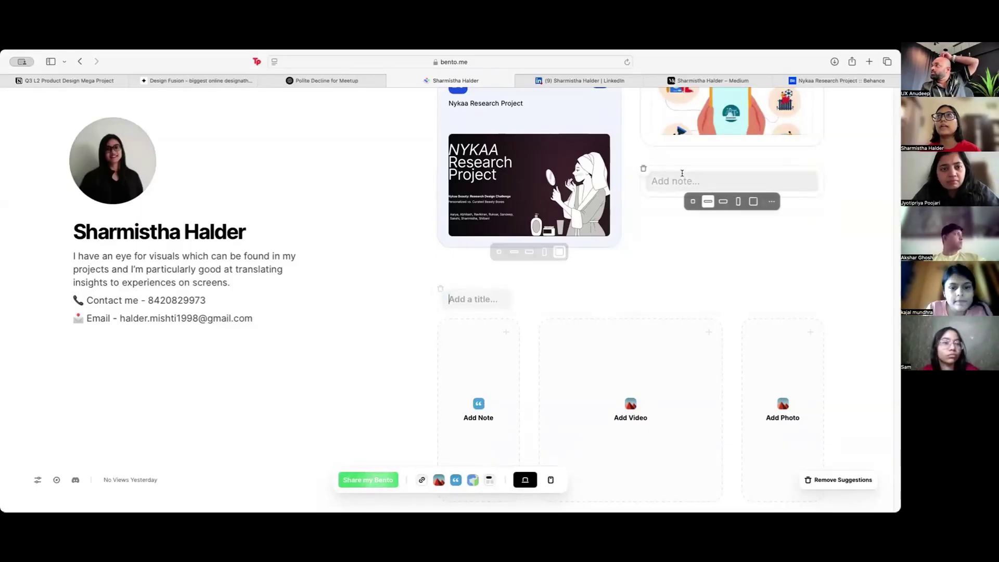
click(647, 170)
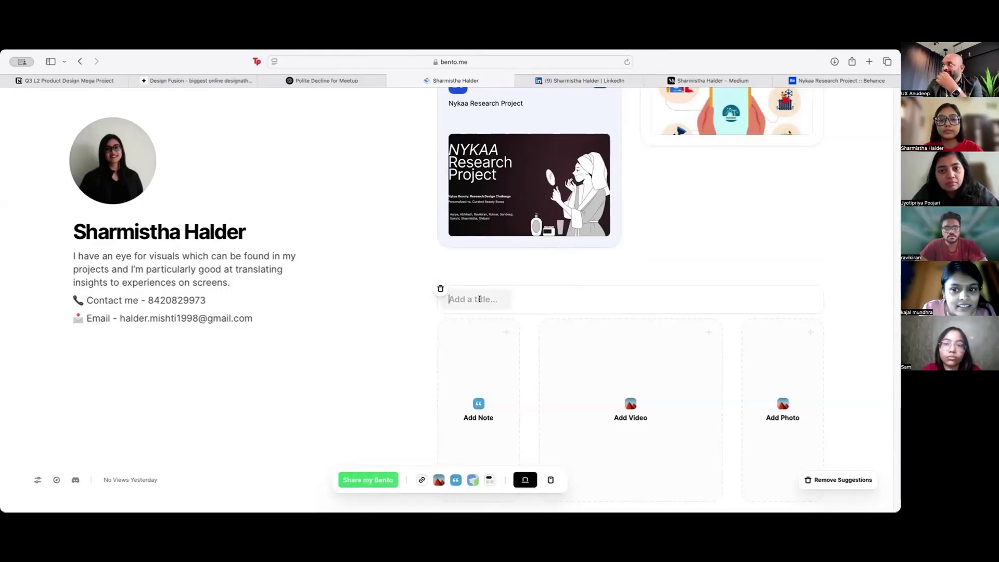
Step: Enter the section title 'Hillo World !', replacing placeholder gibberish
text(dkjfndjkfgkdjfbgjdfbgkjdfbg)
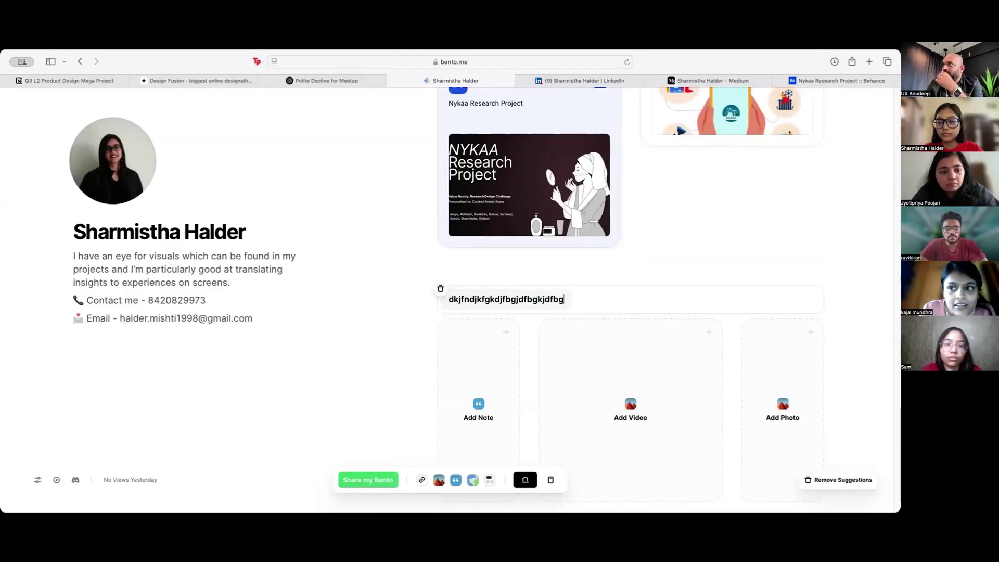
key(BackSpace)
key(BackSpace)
key(BackSpace)
key(BackSpace)
key(BackSpace)
key(BackSpace)
key(BackSpace)
key(BackSpace)
key(BackSpace)
key(BackSpace)
key(BackSpace)
key(BackSpace)
key(BackSpace)
key(BackSpace)
key(BackSpace)
key(BackSpace)
key(BackSpace)
key(BackSpace)
key(BackSpace)
key(BackSpace)
text(Hi)
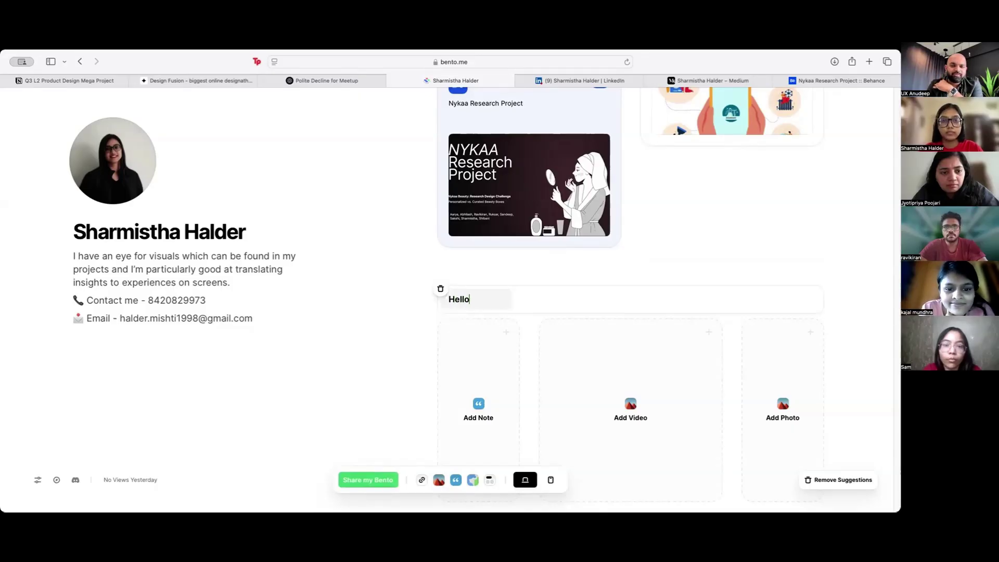
text(llo World)
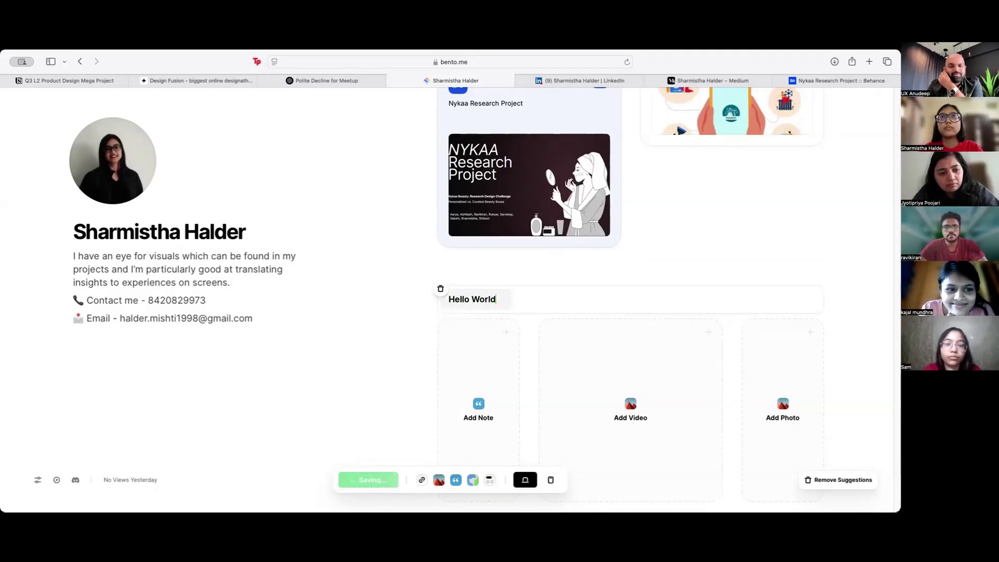
text( !)
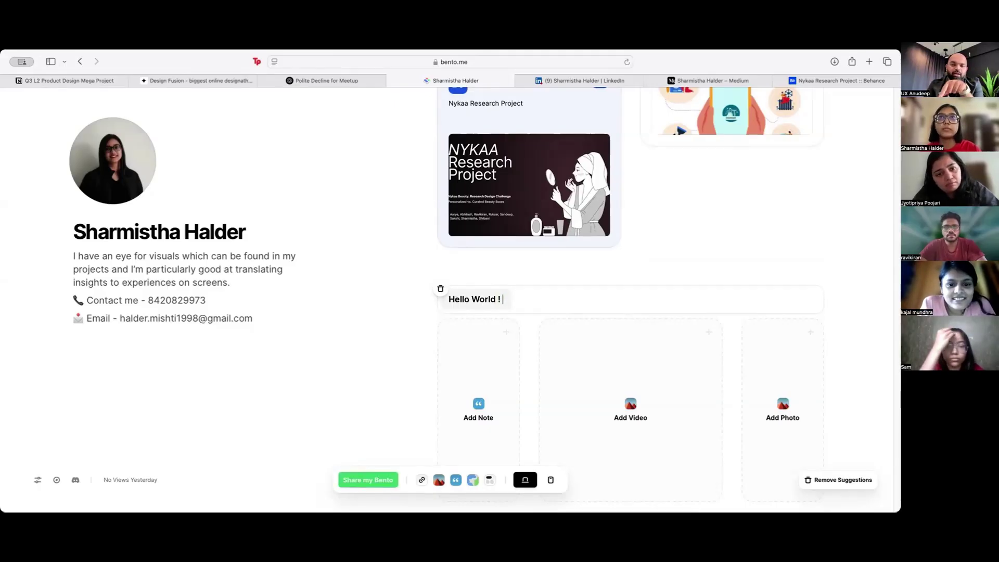
Step: Drag the Hello World ! title to the top of the Bento page
scroll(531, 316, up, 3)
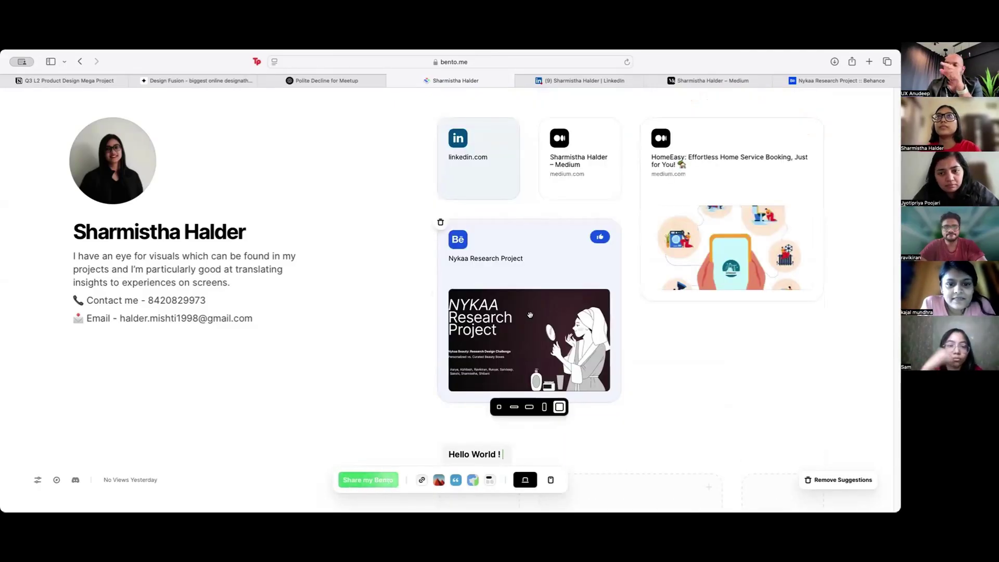
scroll(531, 316, down, 2)
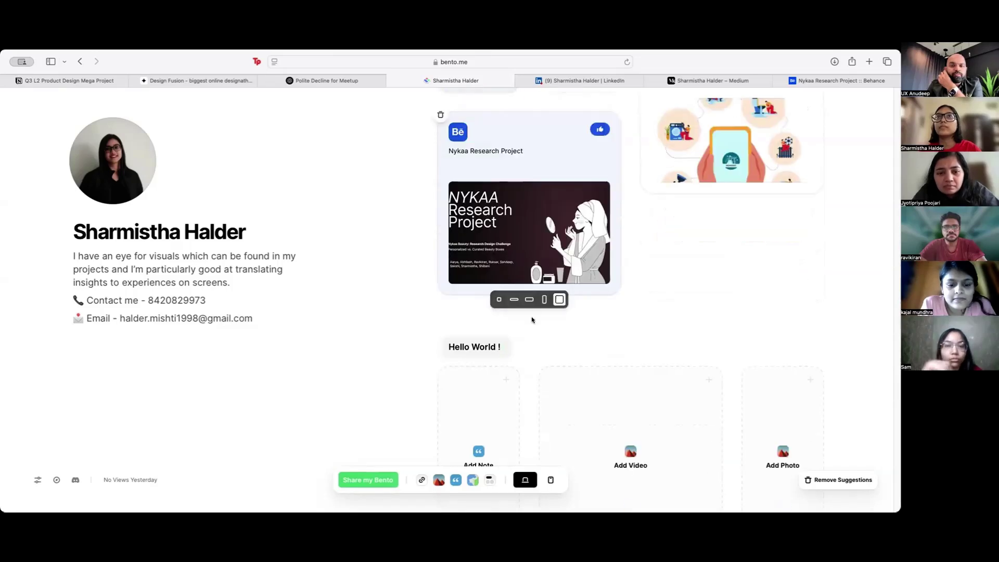
drag(471, 347, 515, 127)
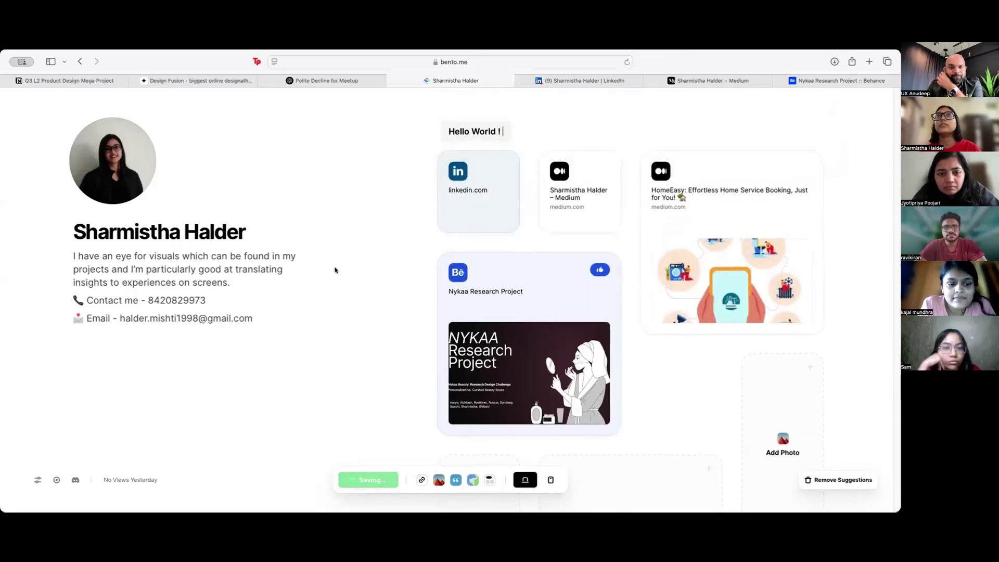
mouse_move(451, 241)
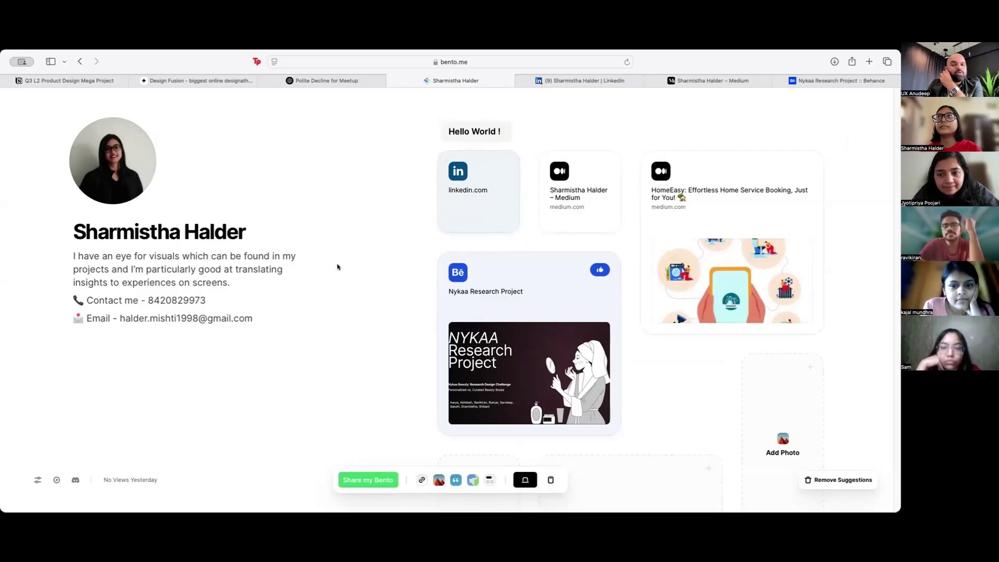
Step: Add a section title 'My Best Works' and edit it to read 'My Best UX Work'
scroll(364, 273, down, 5)
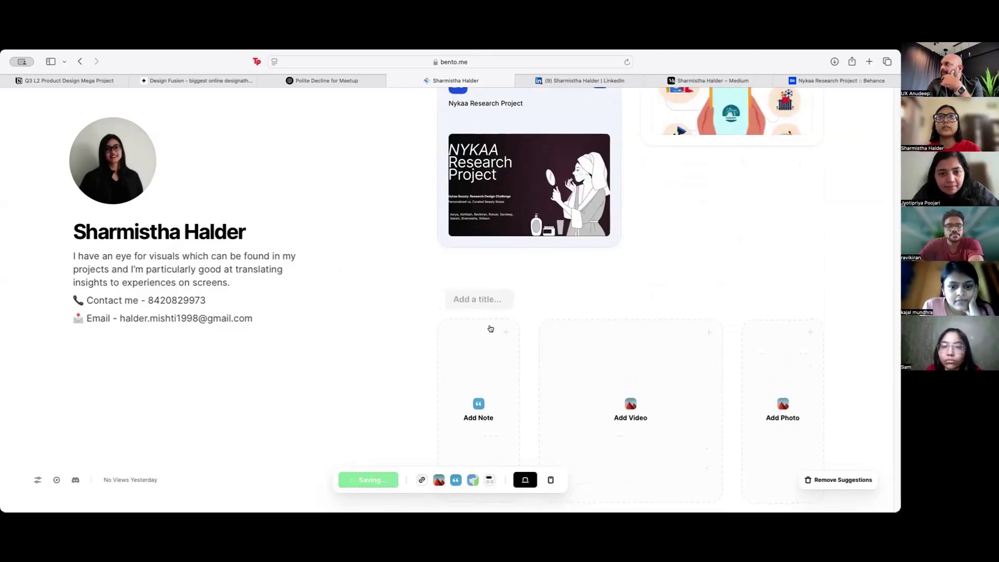
text(My Best Works)
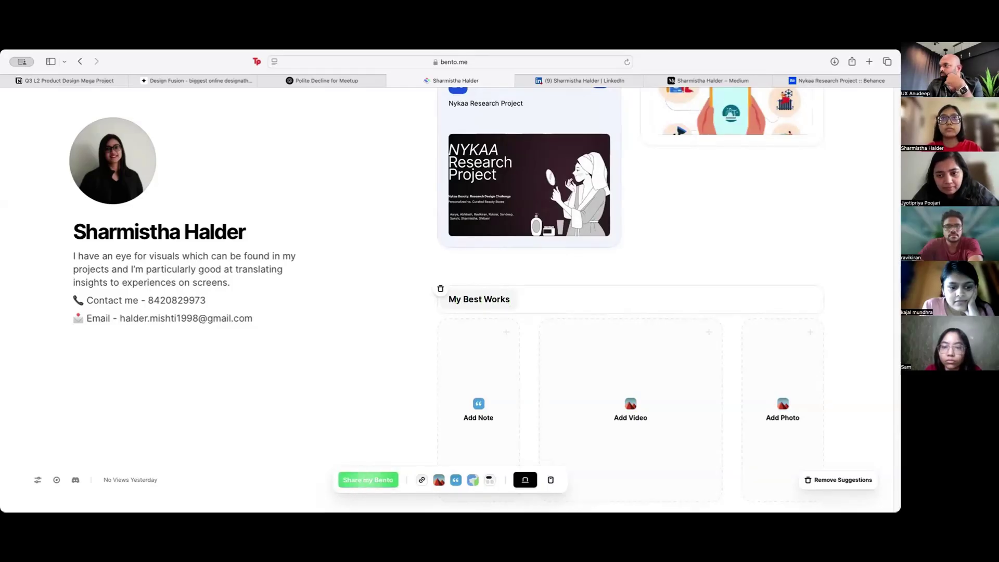
click(345, 346)
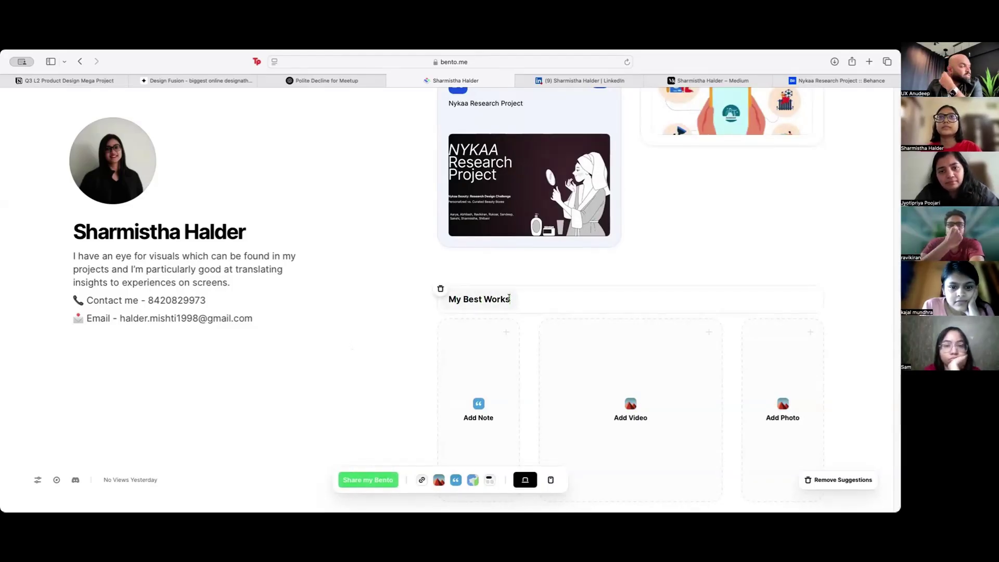
click(509, 298)
key(Left)
key(Left)
key(Left)
key(Left)
key(Left)
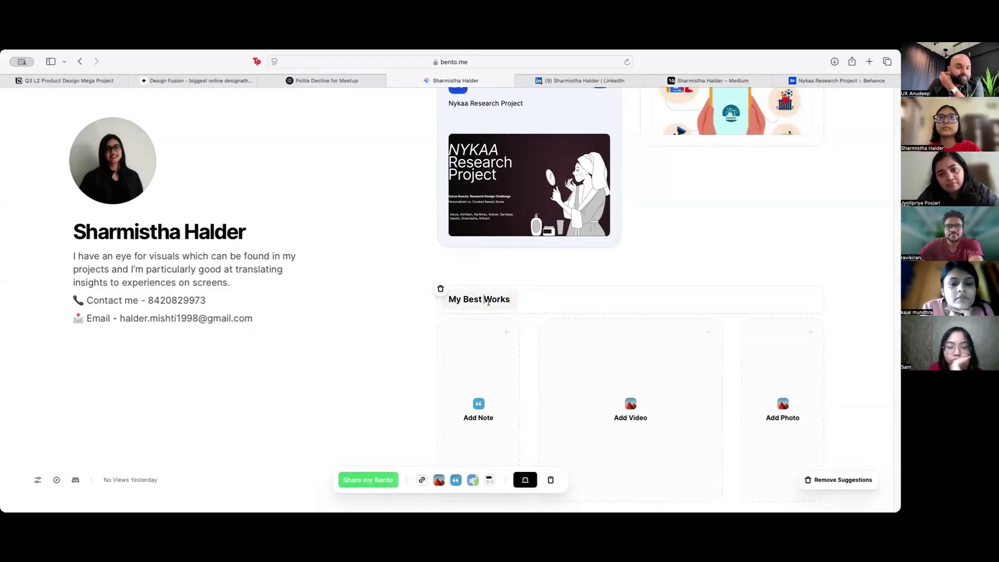
text(UX)
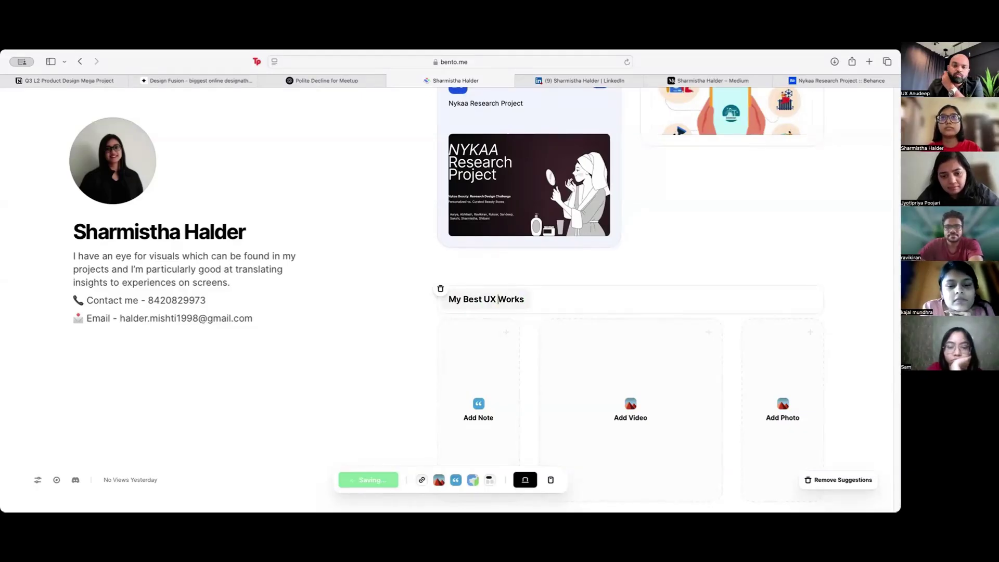
key(BackSpace)
click(336, 339)
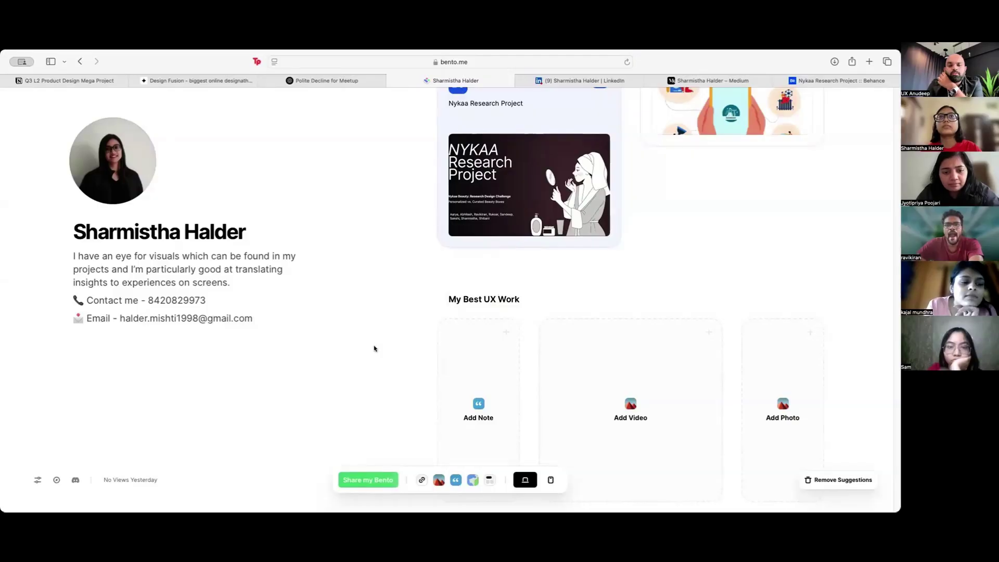
Step: Drag the Nykaa card into the My Best UX Work section alongside HomeEasy
scroll(375, 349, up, 4)
scroll(376, 351, down, 5)
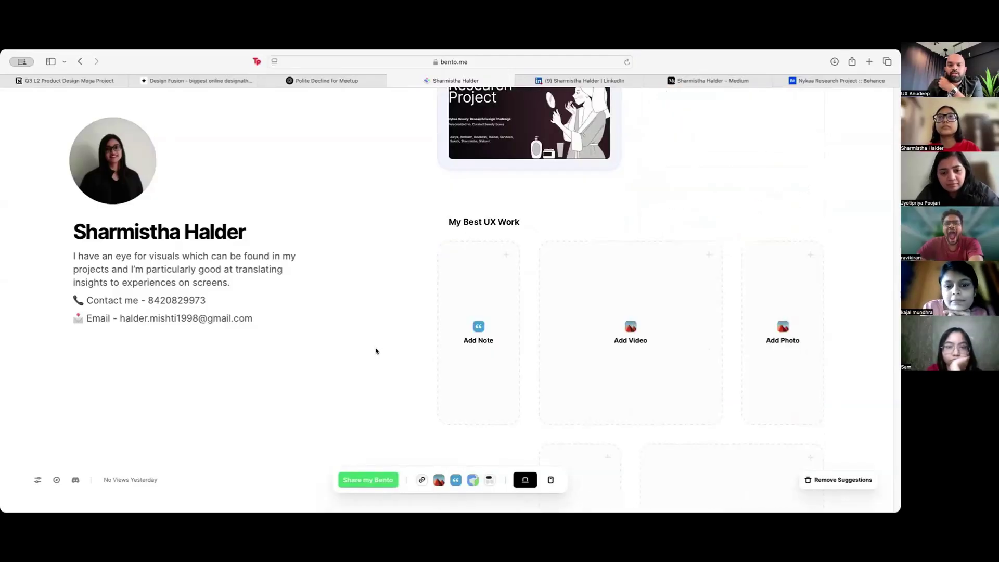
scroll(377, 351, up, 3)
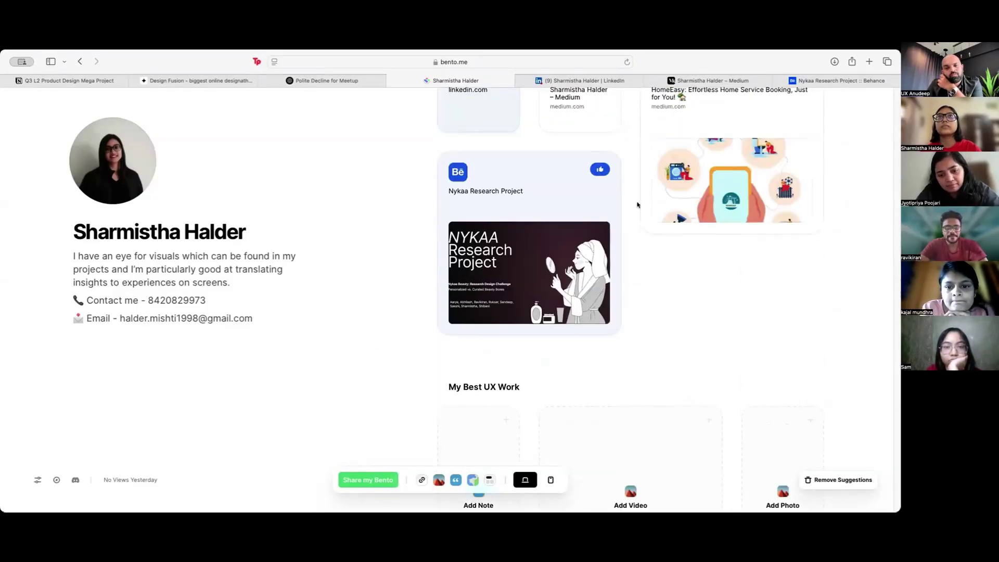
drag(506, 172, 526, 323)
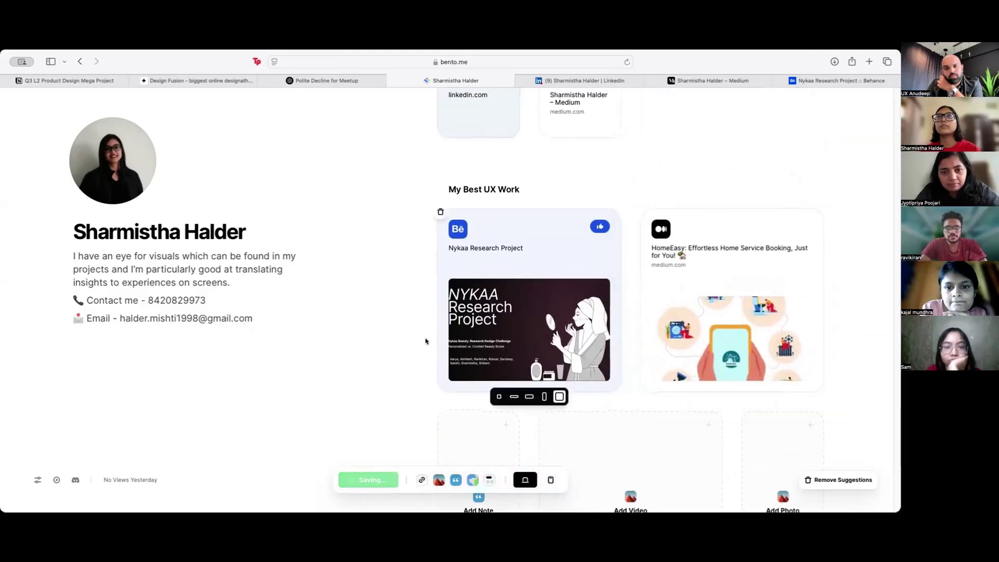
scroll(385, 336, up, 3)
scroll(385, 336, down, 3)
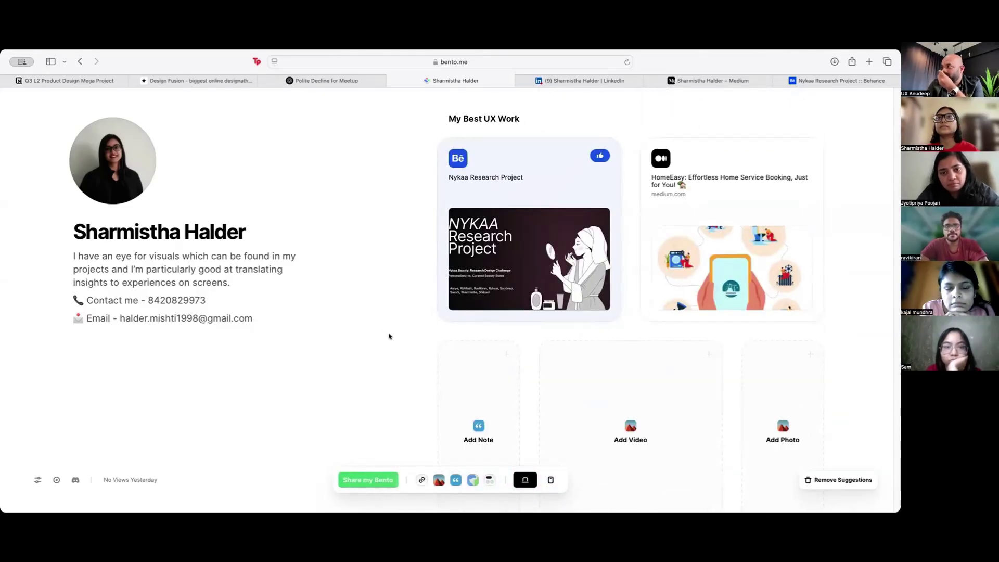
Step: Add an 'Other works' heading and paste the Transform Your Cooking Space Medium article link as a card
click(484, 482)
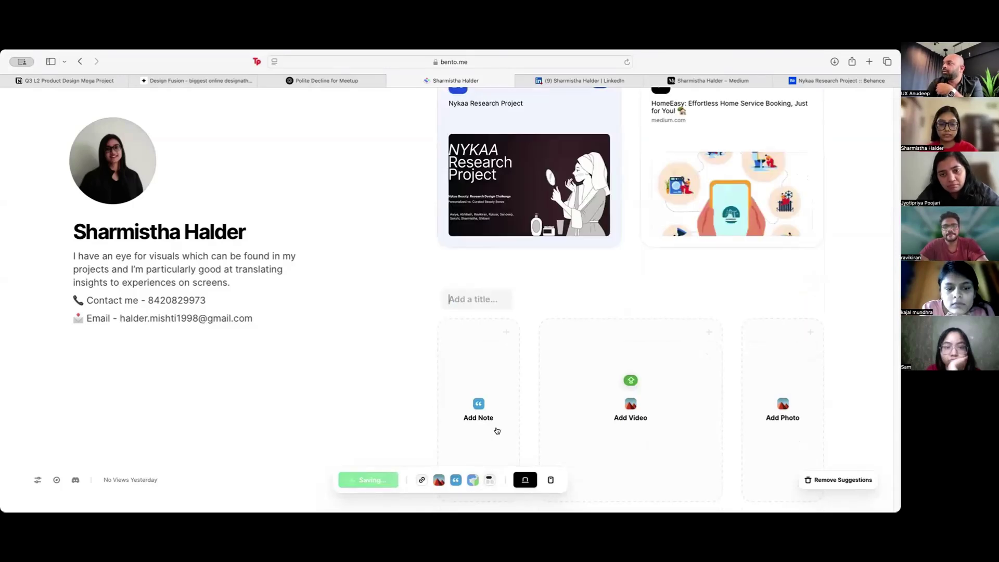
text(Other works)
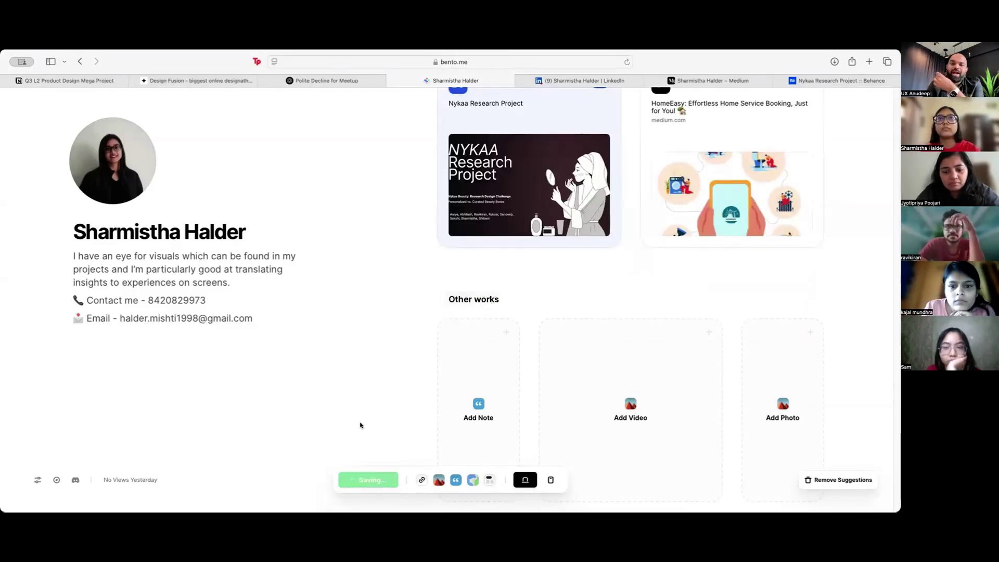
click(713, 80)
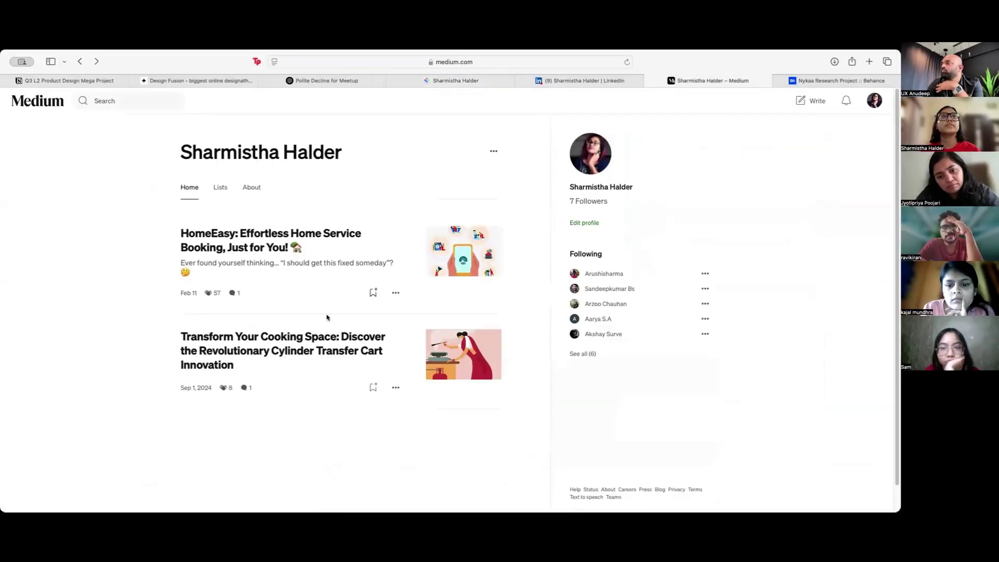
click(316, 347)
click(574, 278)
click(557, 301)
click(455, 80)
key(super+v)
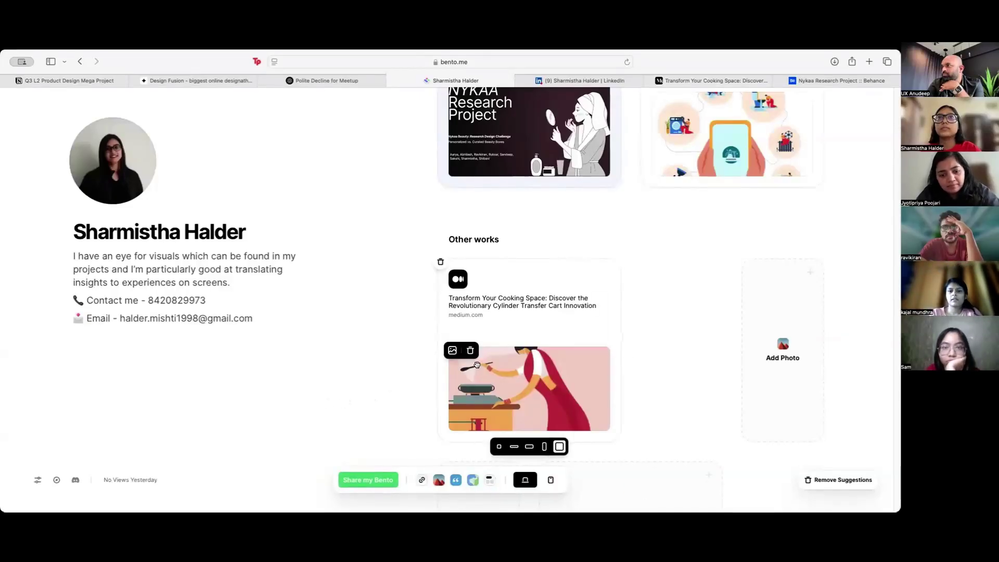
scroll(402, 403, down, 2)
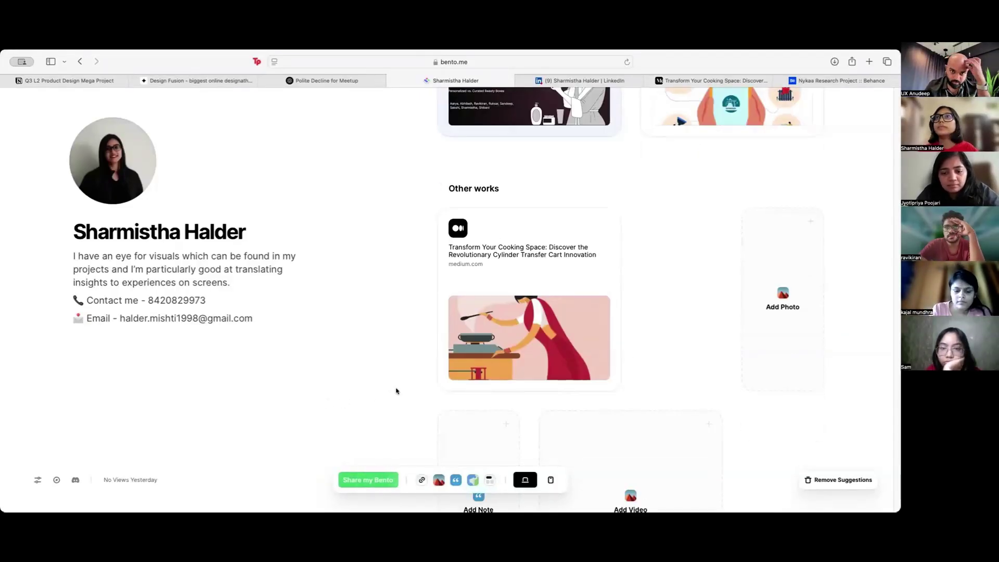
mouse_move(518, 388)
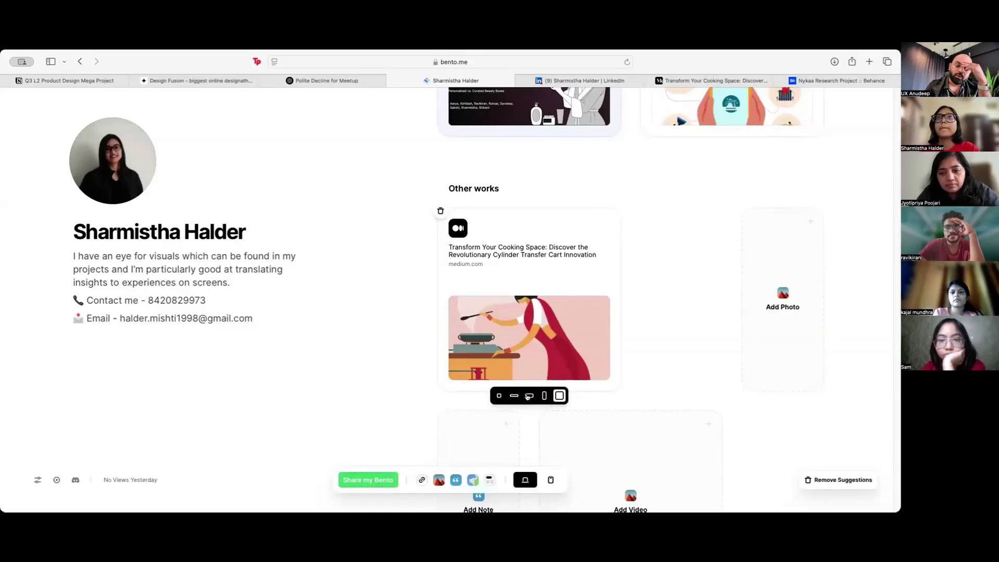
Step: Move the Hello World ! heading and the Medium card below Other works, beside LinkedIn
scroll(388, 374, up, 7)
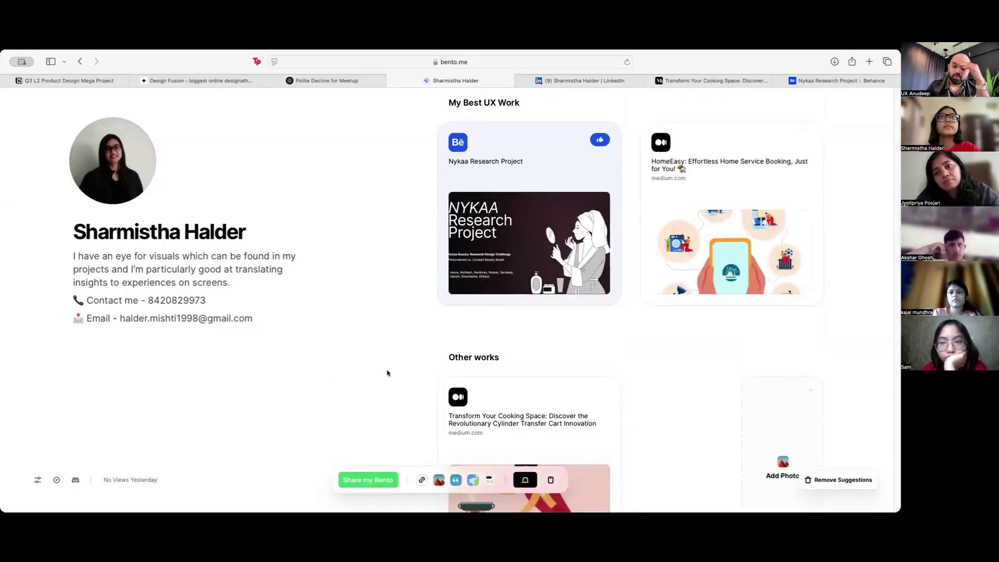
scroll(388, 374, down, 7)
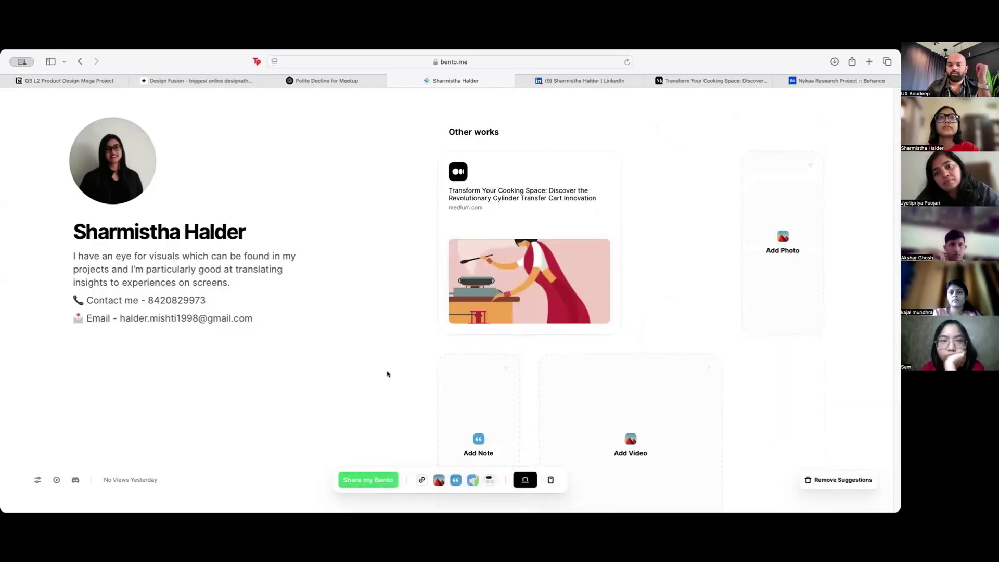
scroll(388, 374, up, 7)
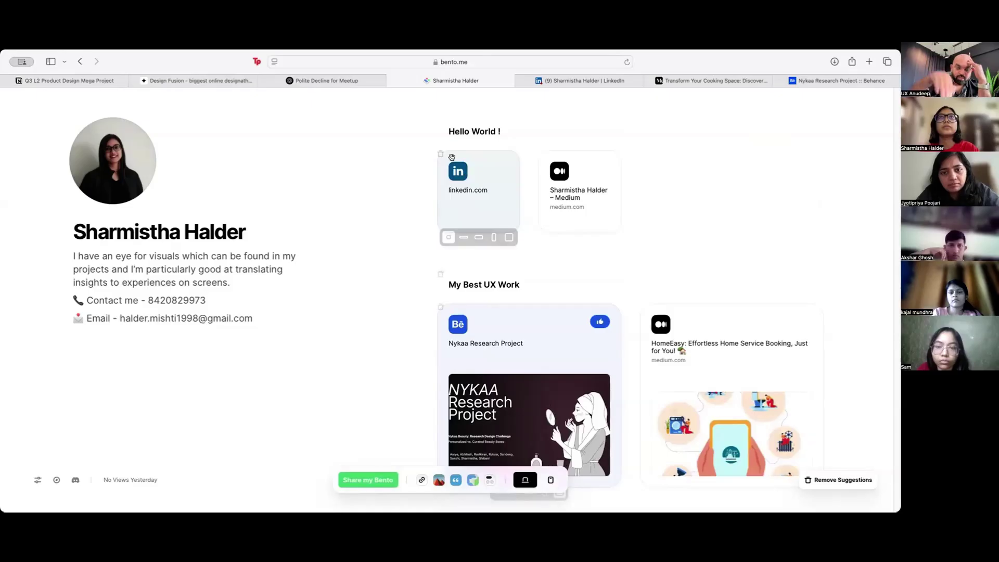
mouse_move(457, 132)
drag(465, 129, 562, 450)
scroll(526, 417, up, 6)
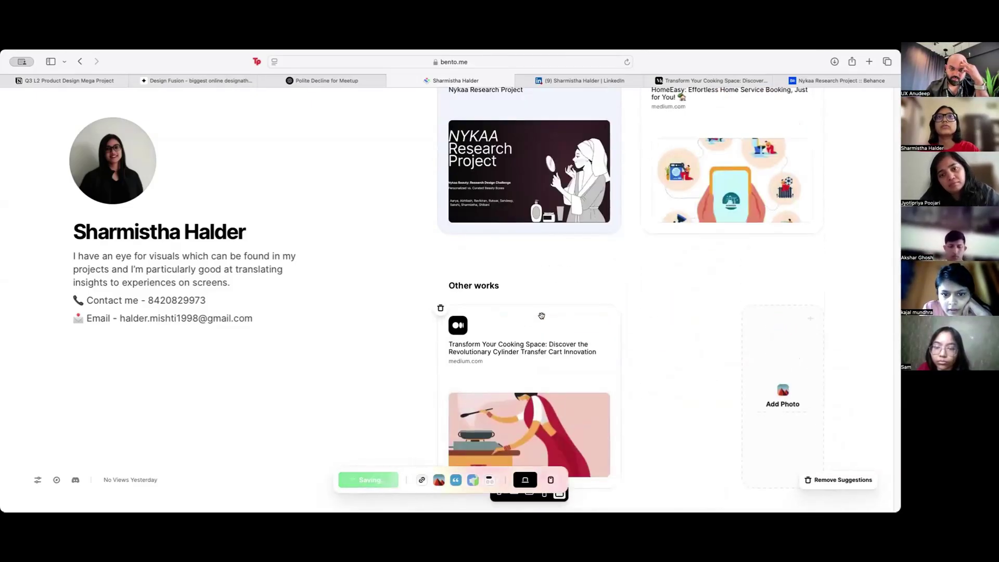
drag(588, 187, 577, 411)
Step: Swap the HomeEasy and Nykaa project cards so HomeEasy comes first
scroll(647, 327, up, 6)
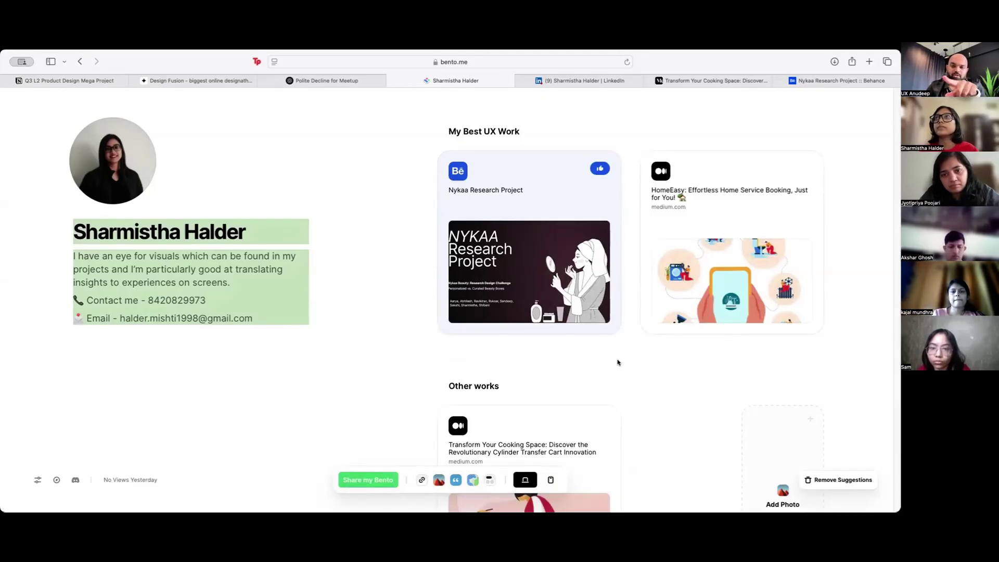
drag(636, 336, 620, 373)
click(465, 368)
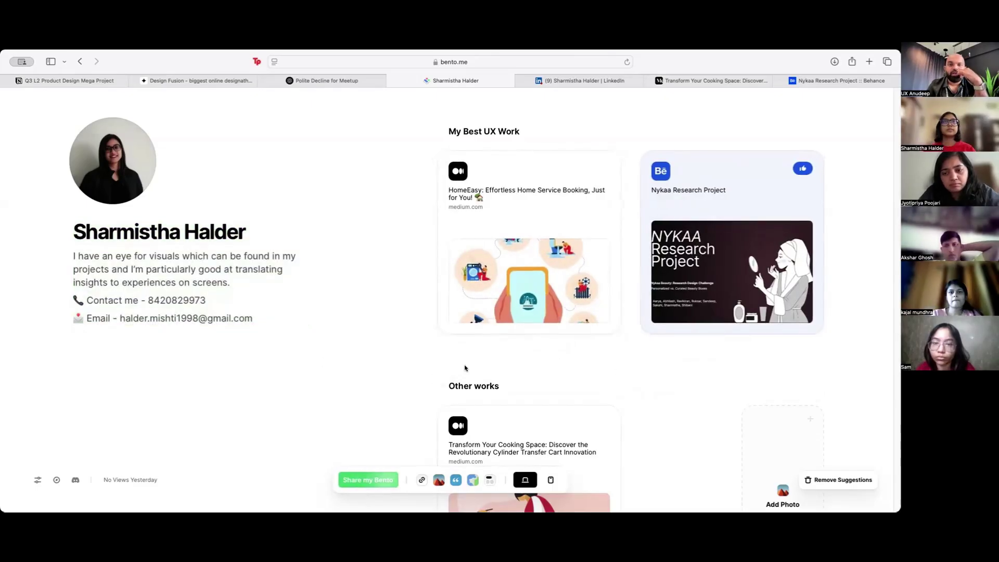
Step: Replace the Hello World ! heading text with 'My Scocials'
scroll(465, 368, down, 5)
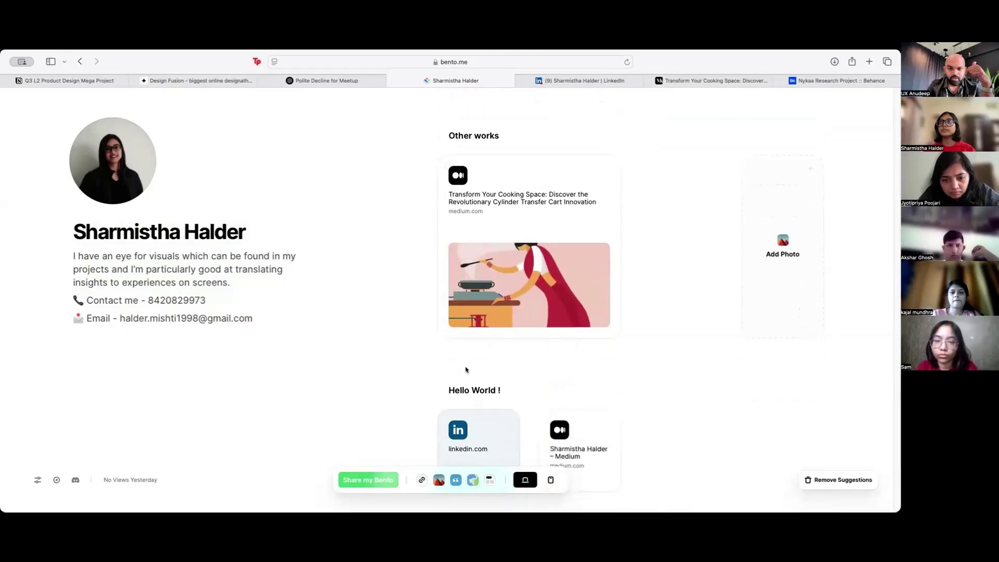
scroll(465, 370, down, 2)
click(490, 315)
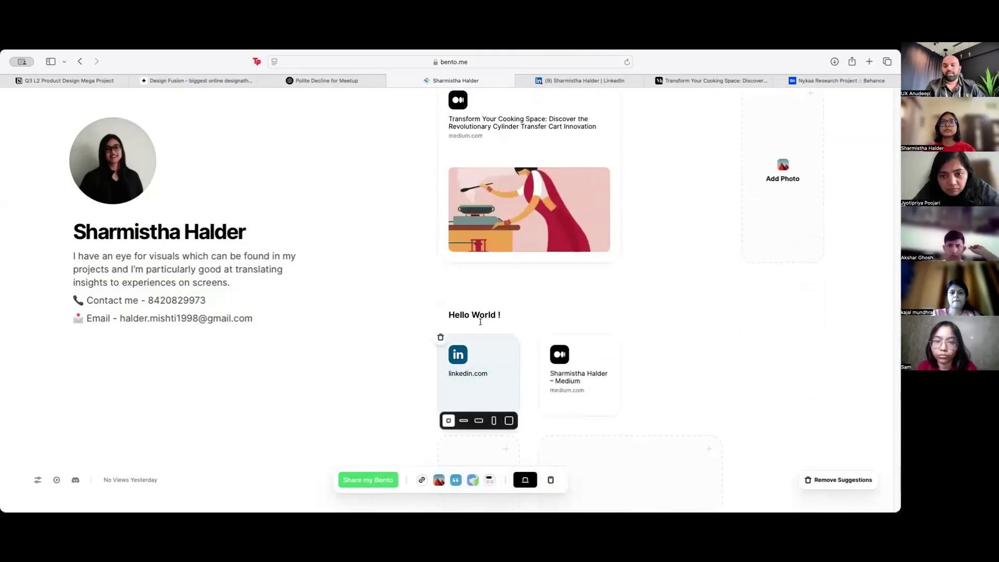
key(ctrl+a)
text(My S)
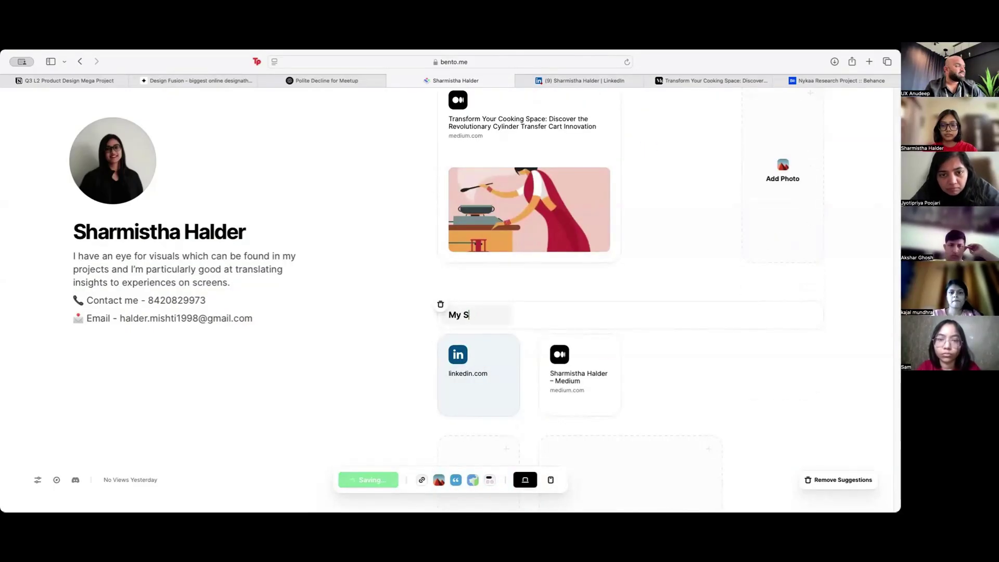
text(cocials)
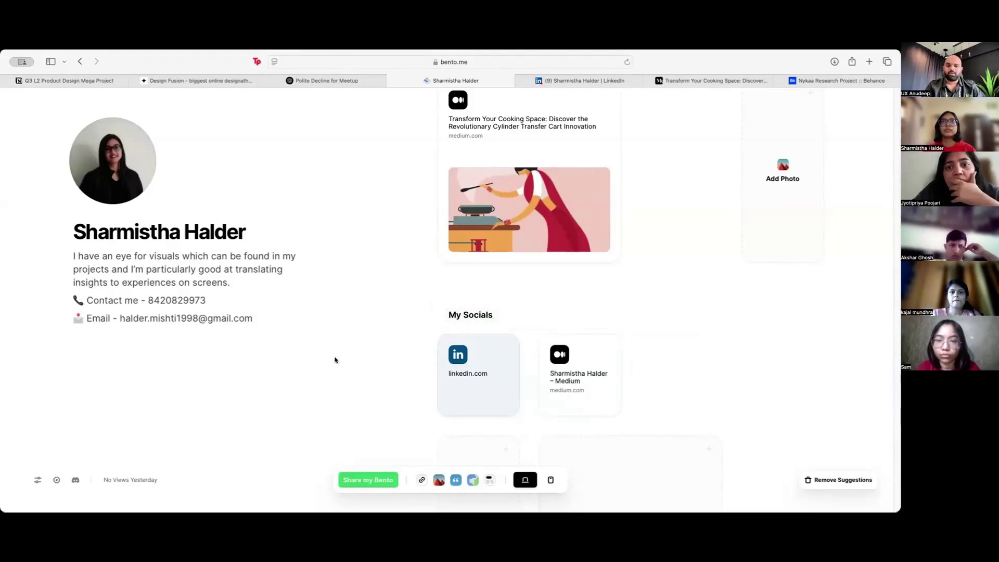
scroll(336, 364, down, 3)
scroll(337, 375, up, 8)
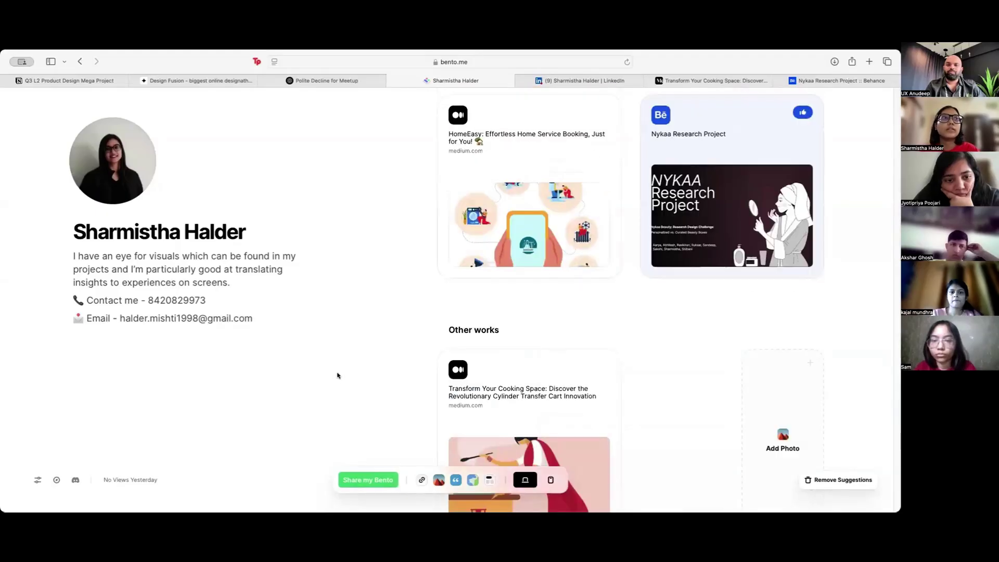
scroll(337, 375, up, 2)
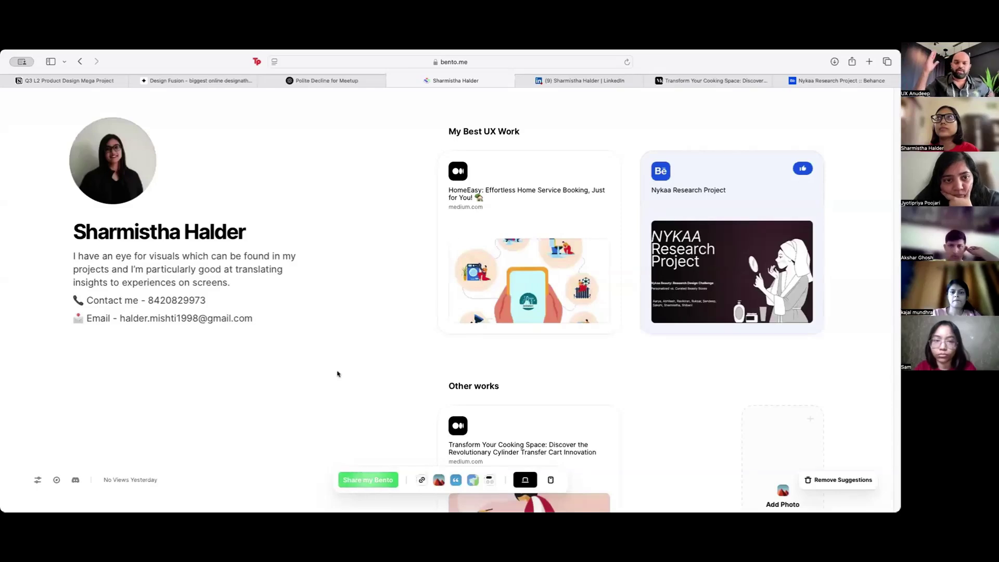
scroll(338, 374, down, 5)
scroll(337, 373, up, 5)
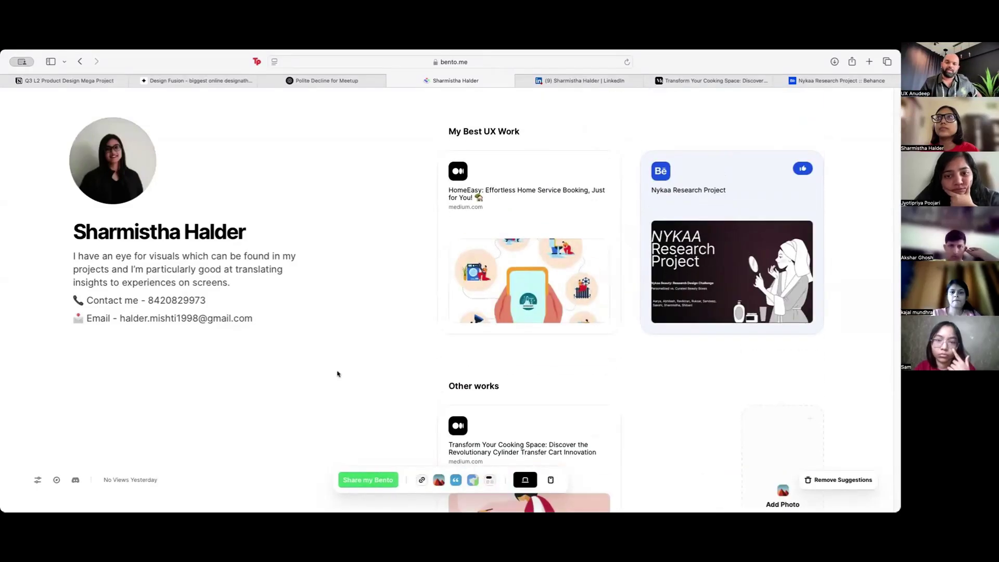
scroll(337, 374, down, 6)
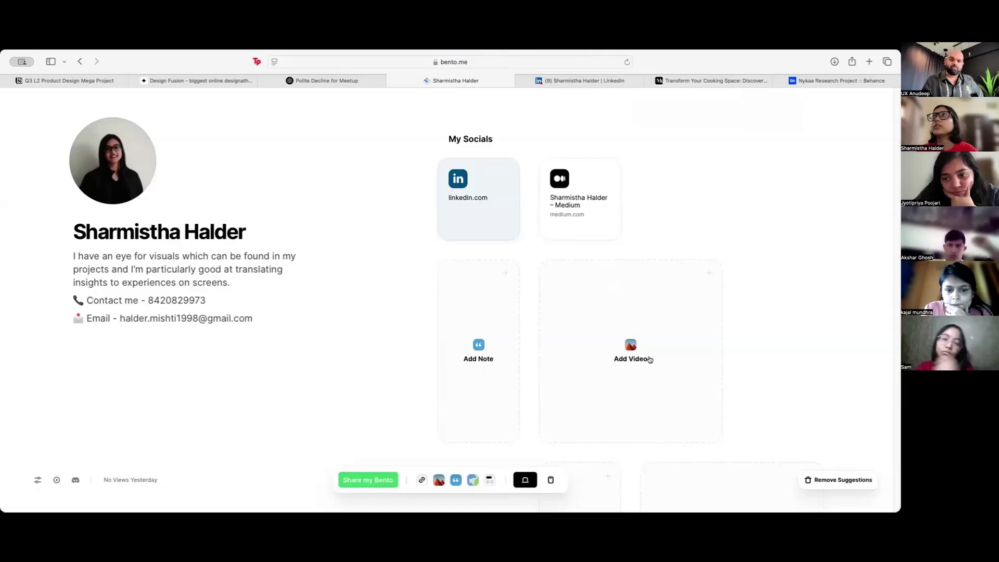
scroll(516, 386, down, 3)
scroll(502, 392, up, 10)
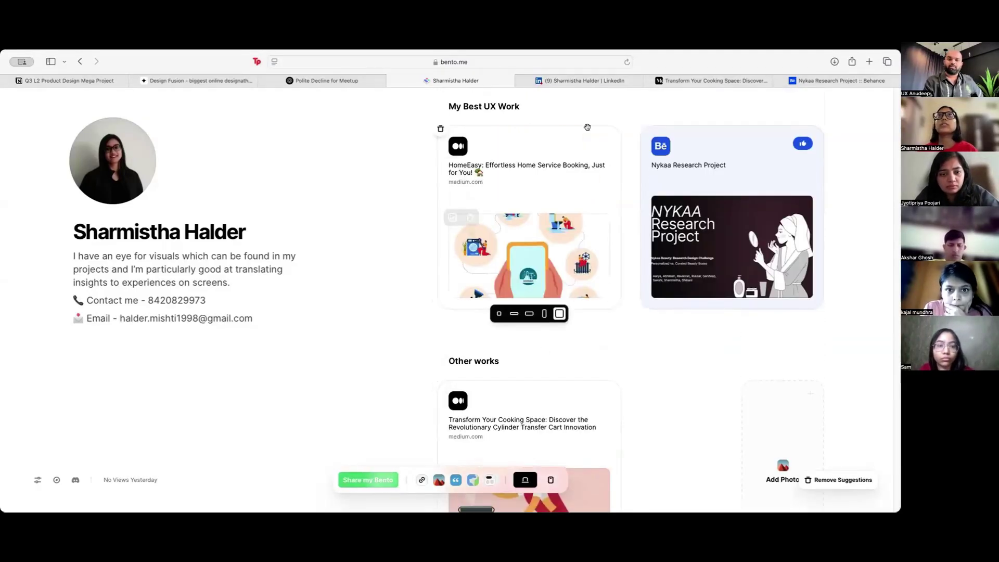
Step: Paste the copied LinkedIn post link under Other works and set its card to large size
click(580, 81)
scroll(281, 306, down, 10)
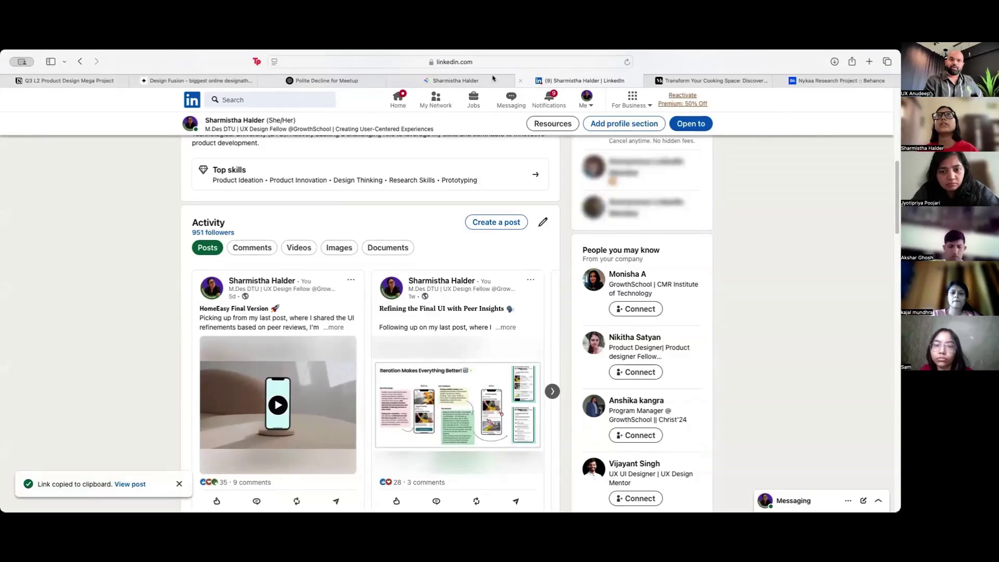
click(456, 80)
scroll(573, 312, down, 3)
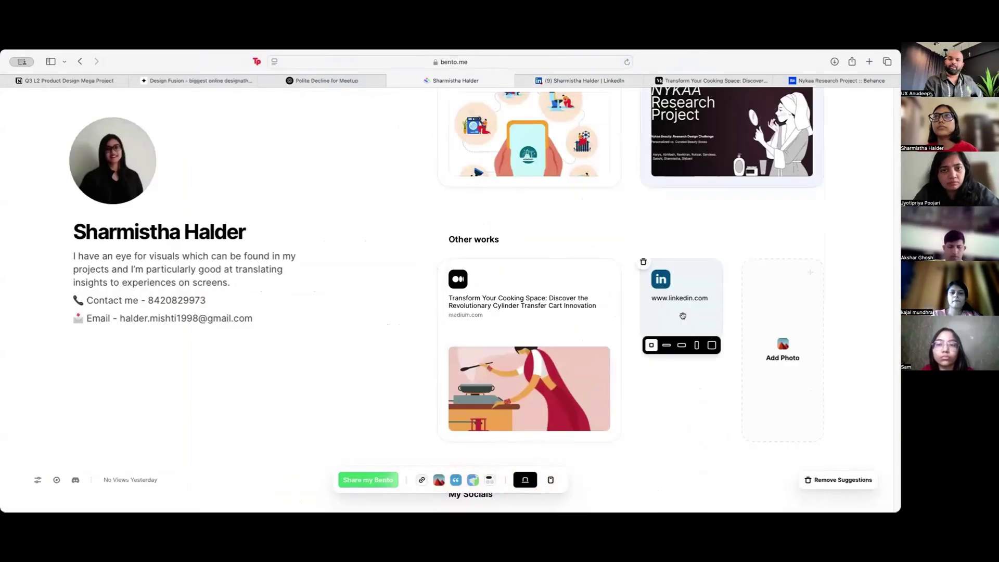
click(711, 346)
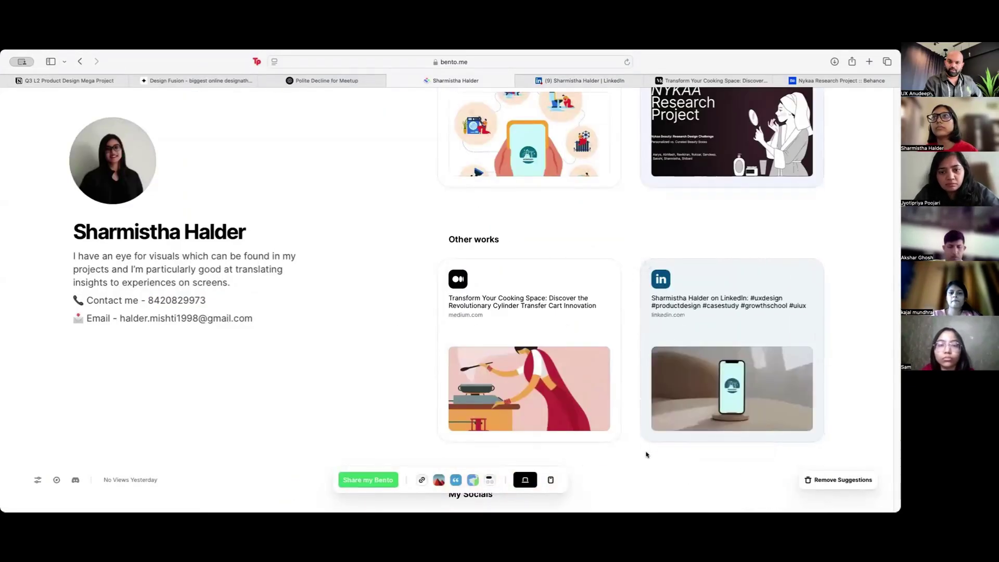
mouse_move(698, 387)
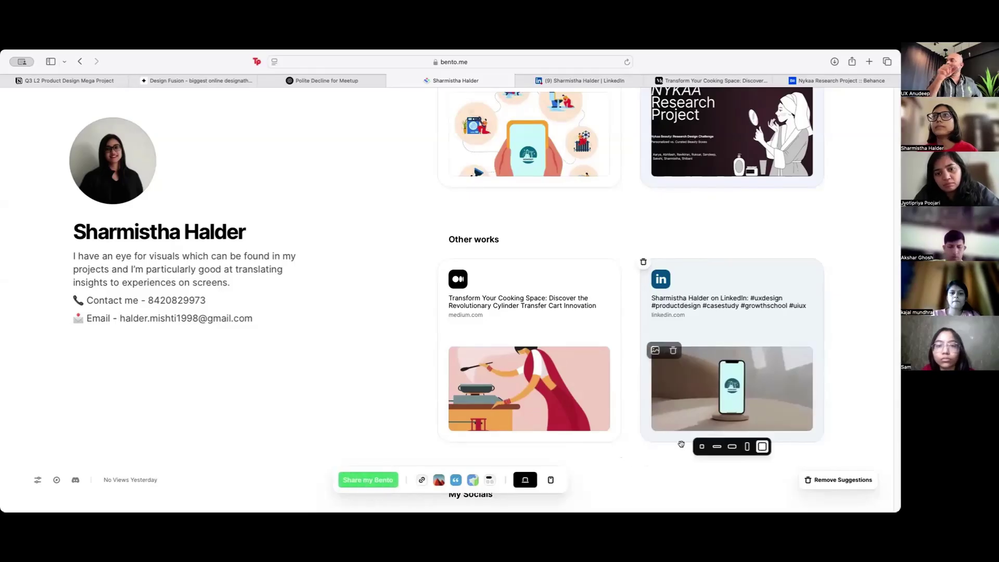
scroll(680, 401, down, 2)
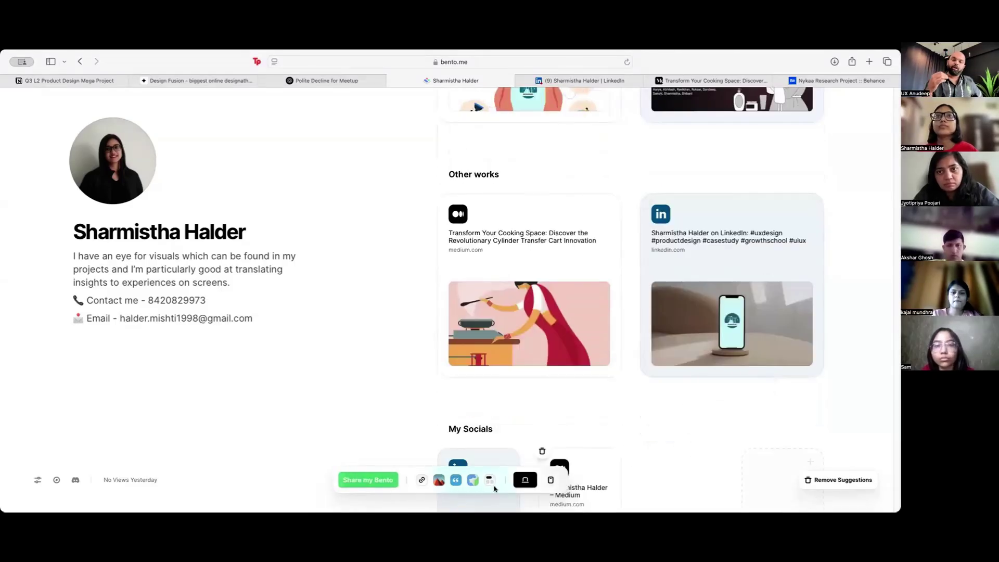
scroll(521, 364, up, 2)
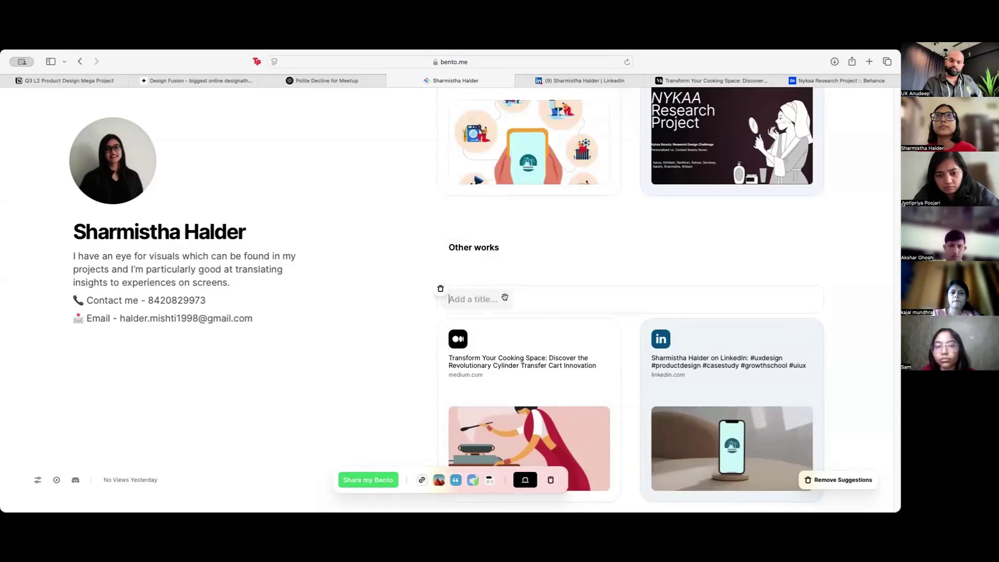
Step: Add a 'LinkedIn posts showcasing my UX work' heading after Other works with the LinkedIn card beneath
scroll(511, 375, down, 3)
click(476, 411)
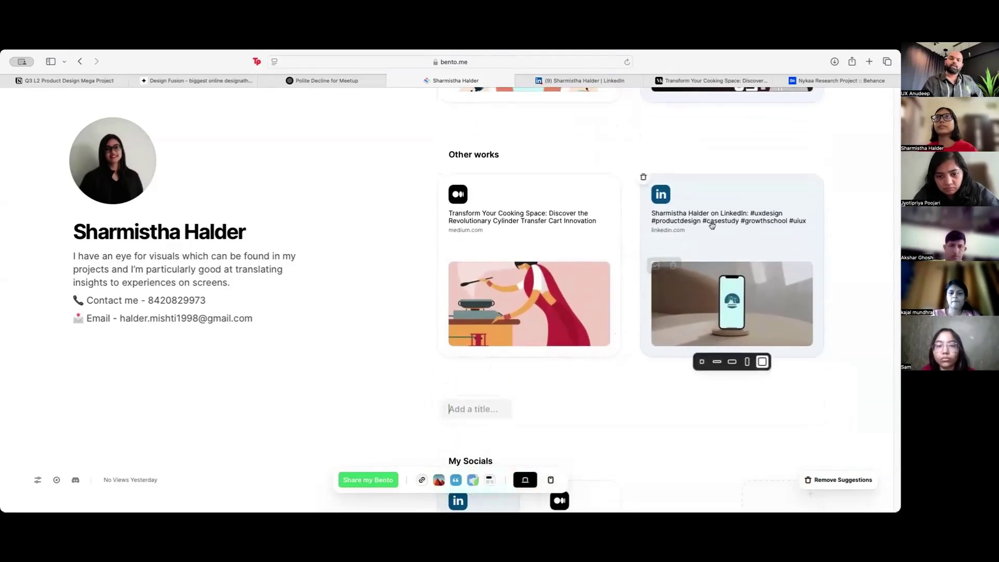
drag(717, 232, 526, 416)
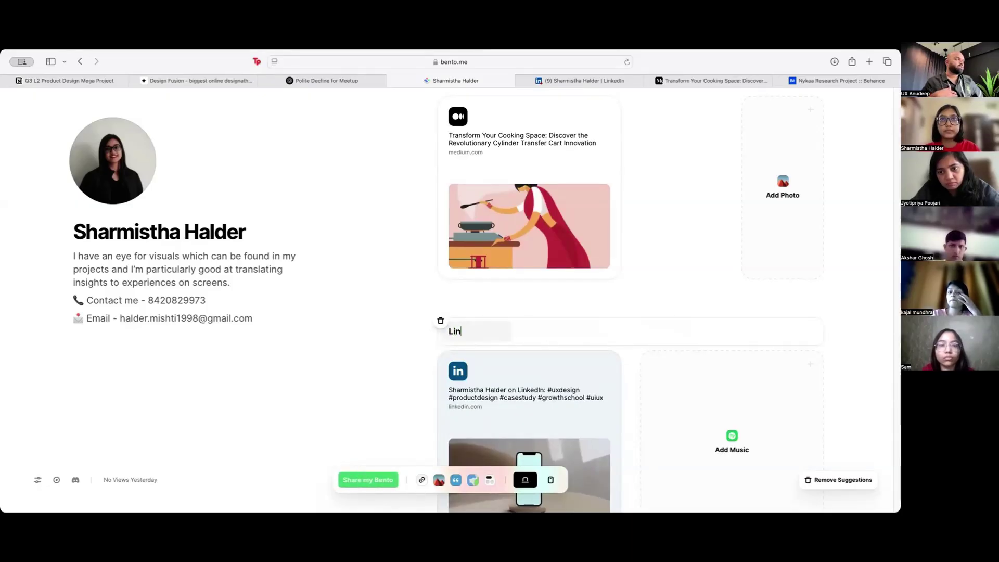
text(Link)
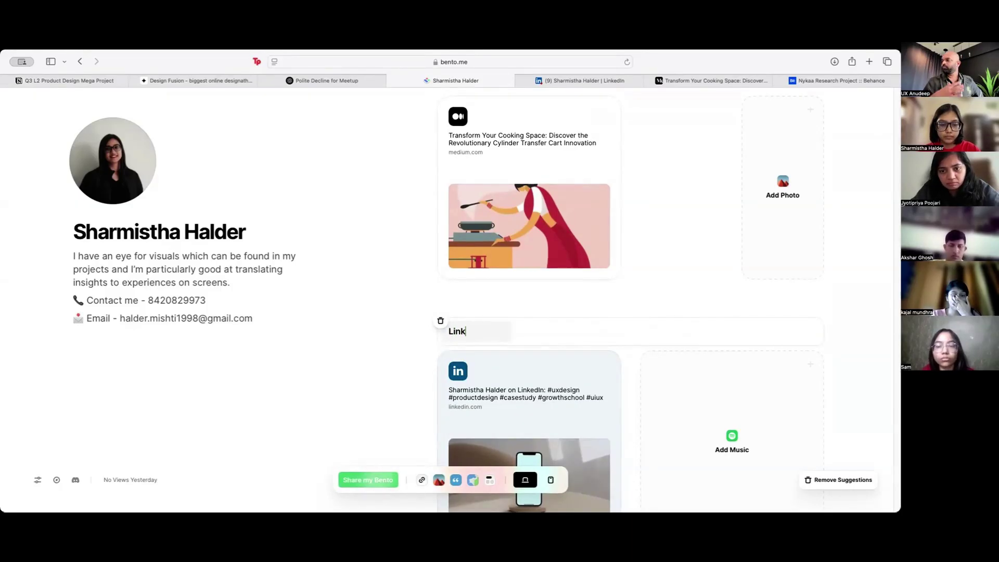
text(edIn)
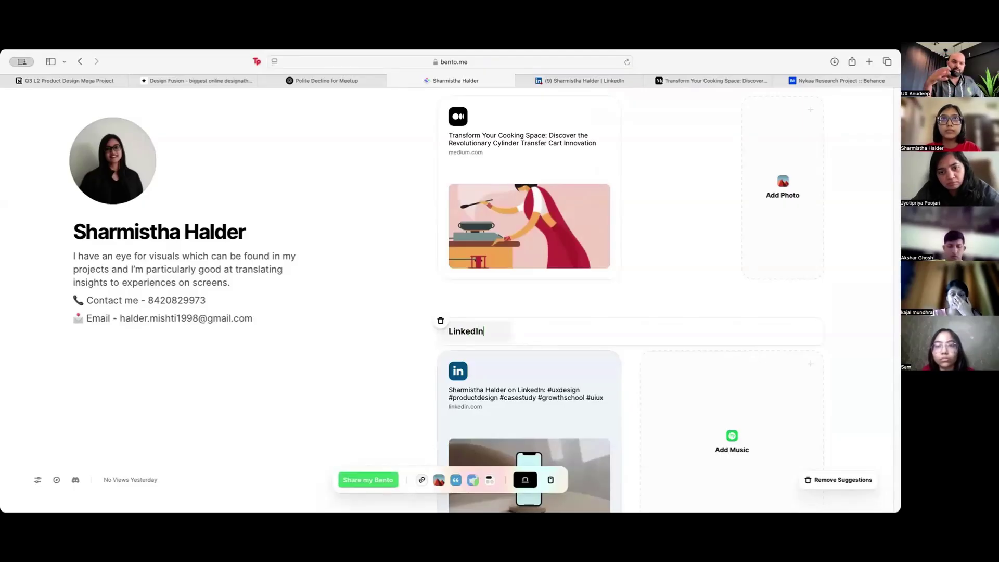
text( posts)
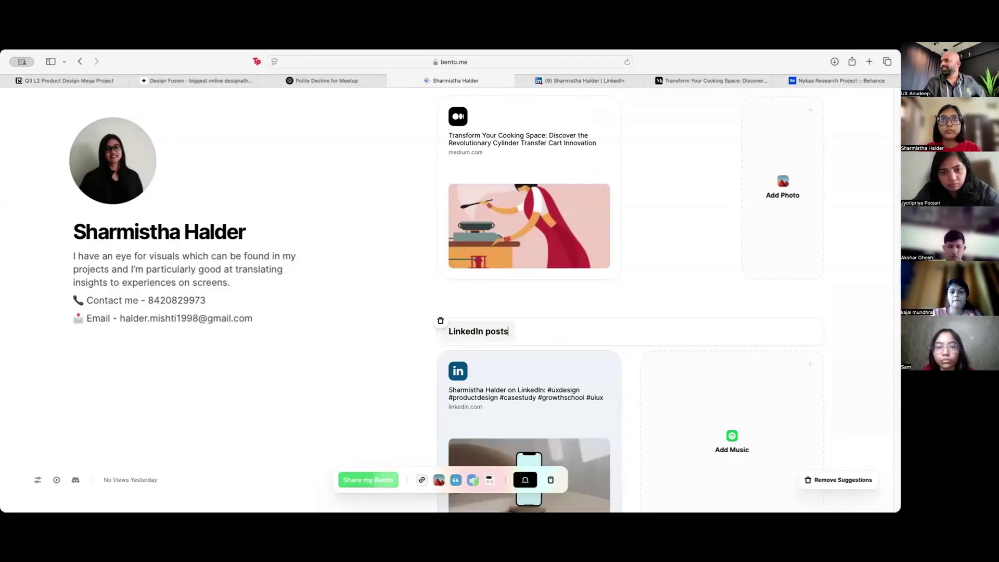
text( showcasi)
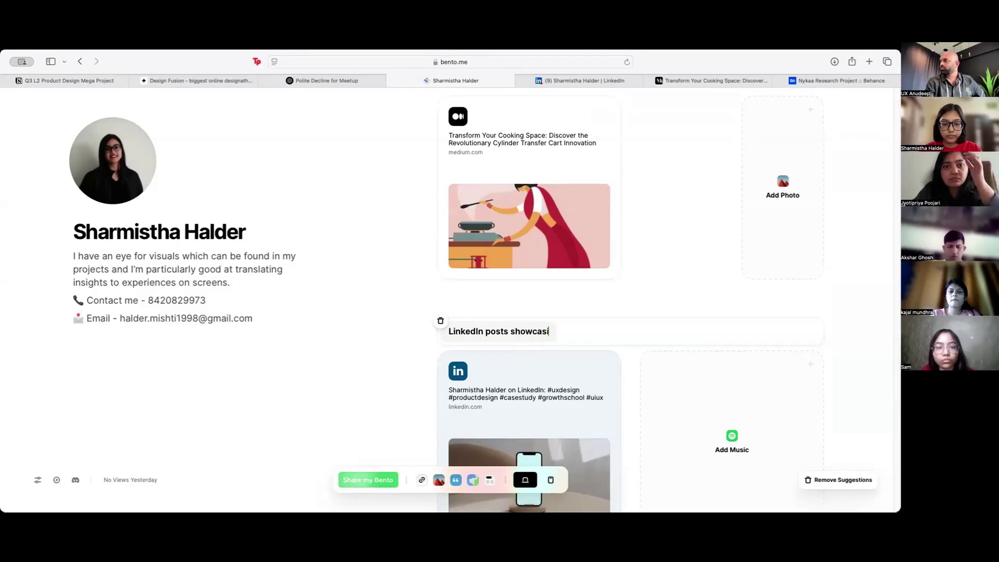
text(ng my UX work)
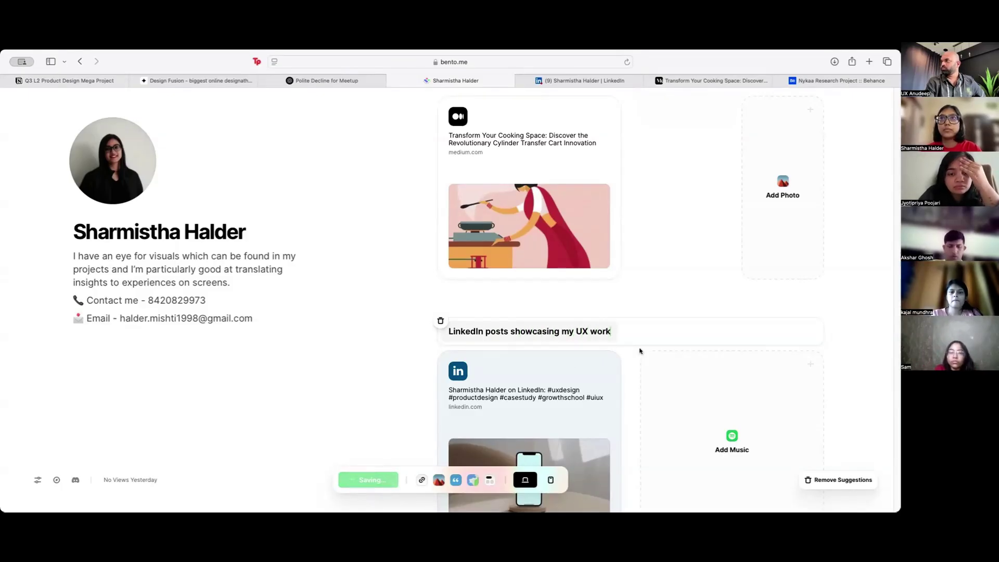
scroll(599, 380, down, 3)
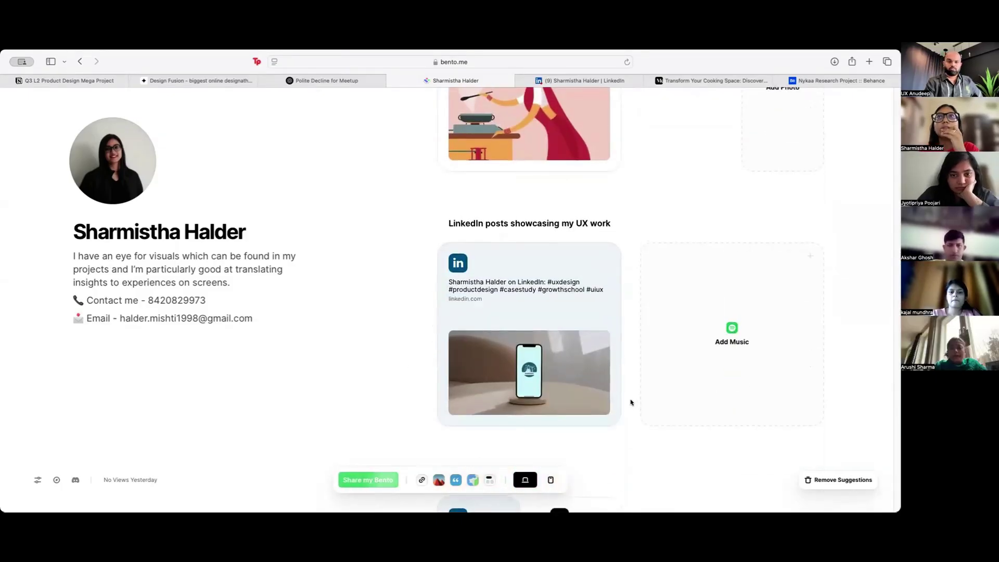
Step: Drag the LinkedIn posts section title and its post card above the Other works section
scroll(634, 401, up, 5)
scroll(633, 402, down, 4)
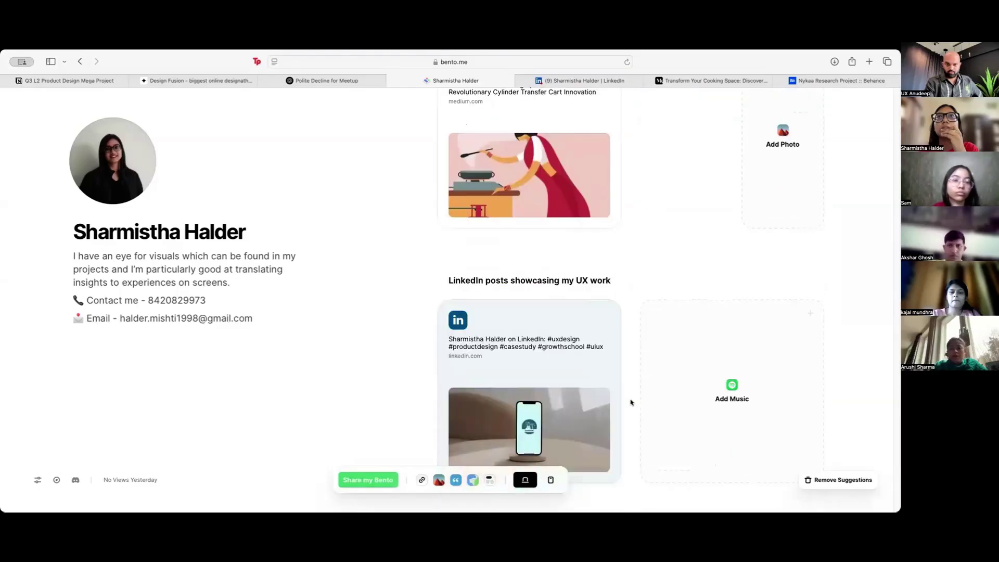
scroll(631, 402, up, 2)
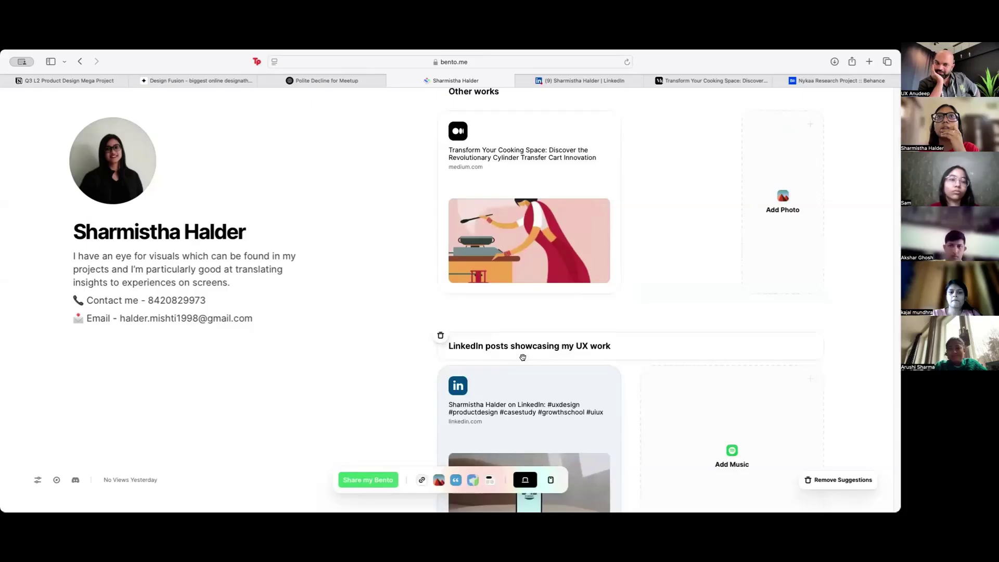
scroll(523, 357, up, 1)
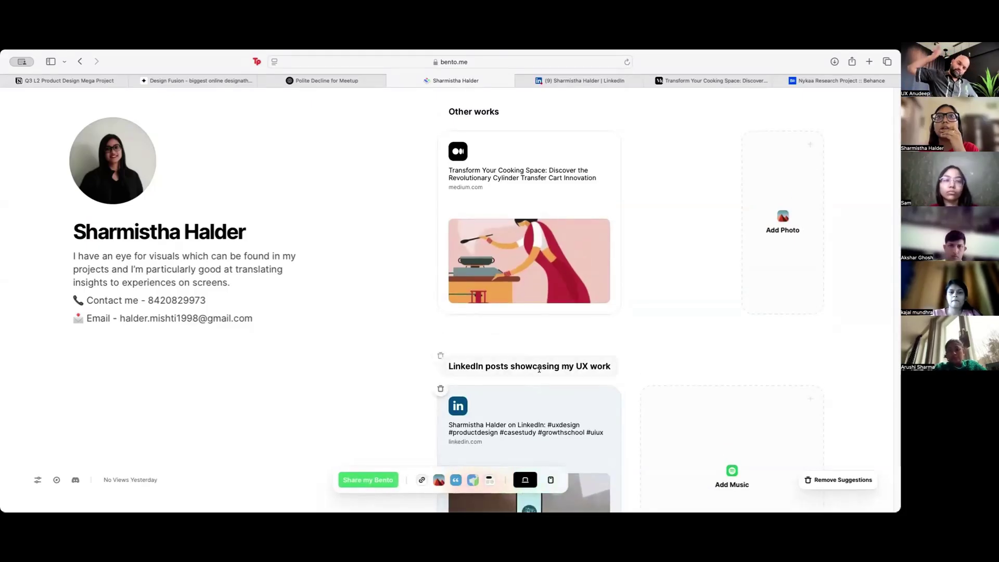
drag(539, 369, 520, 157)
drag(556, 427, 520, 219)
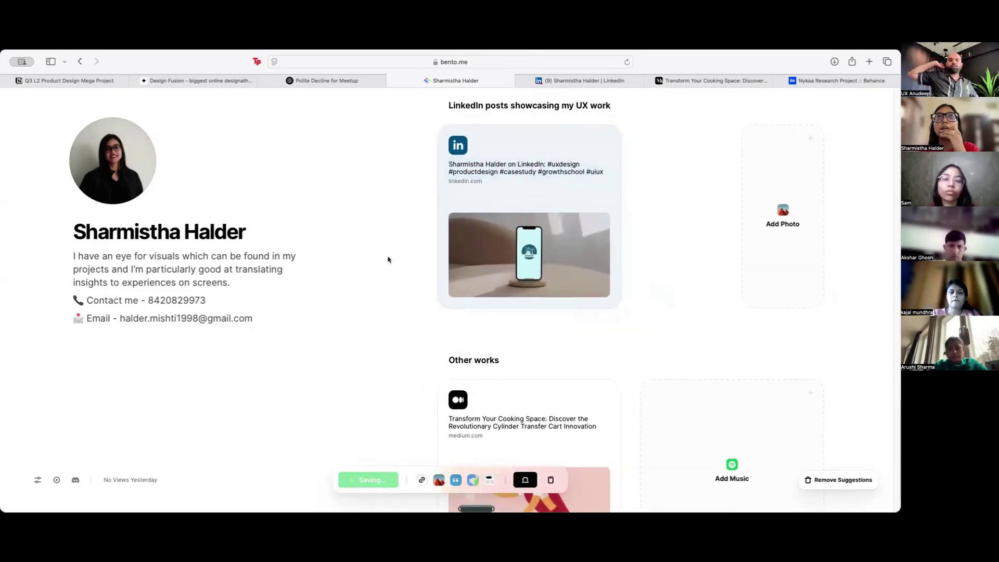
scroll(389, 275, up, 3)
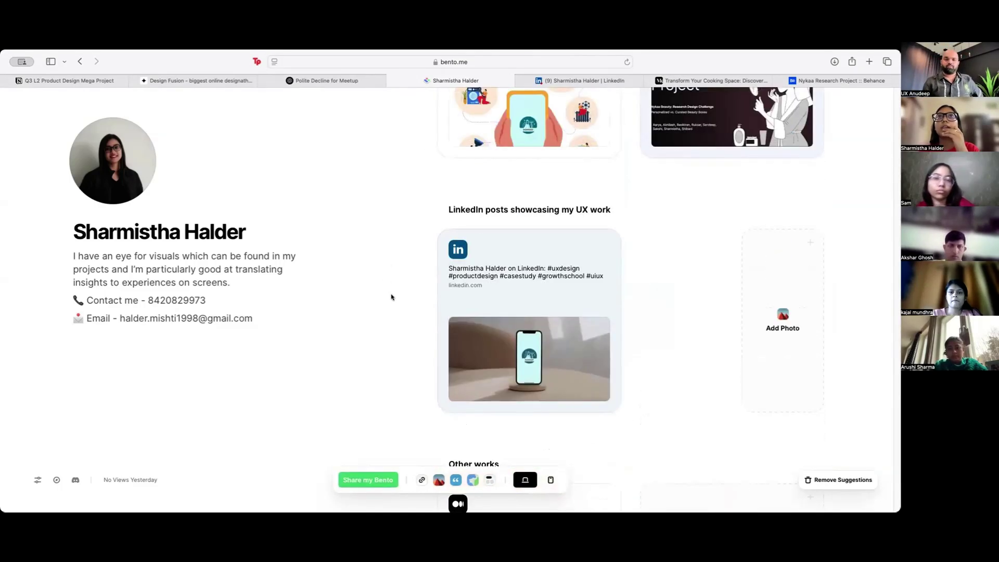
Step: Resize the LinkedIn post card in Bento to the wide, short format
scroll(393, 297, up, 1)
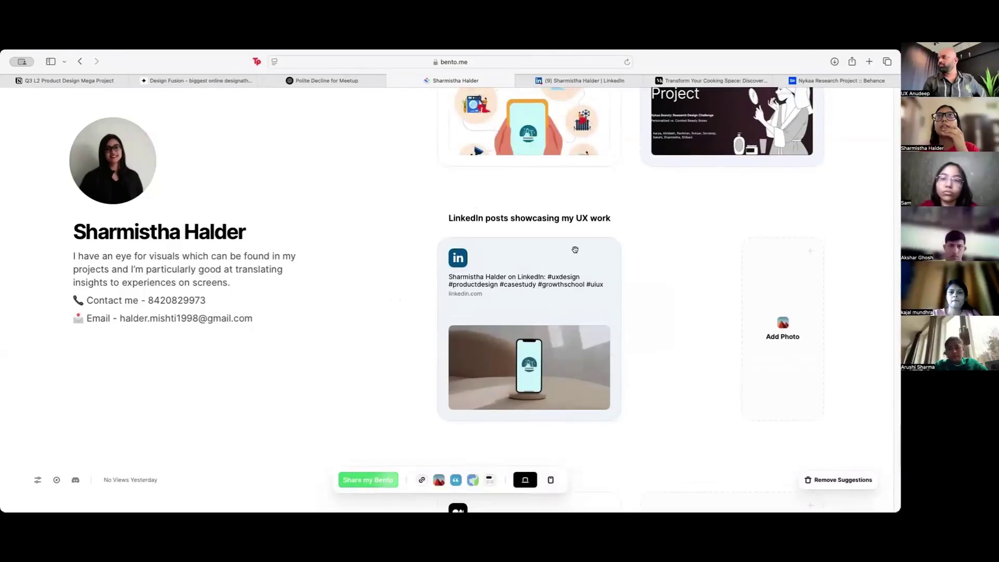
click(577, 82)
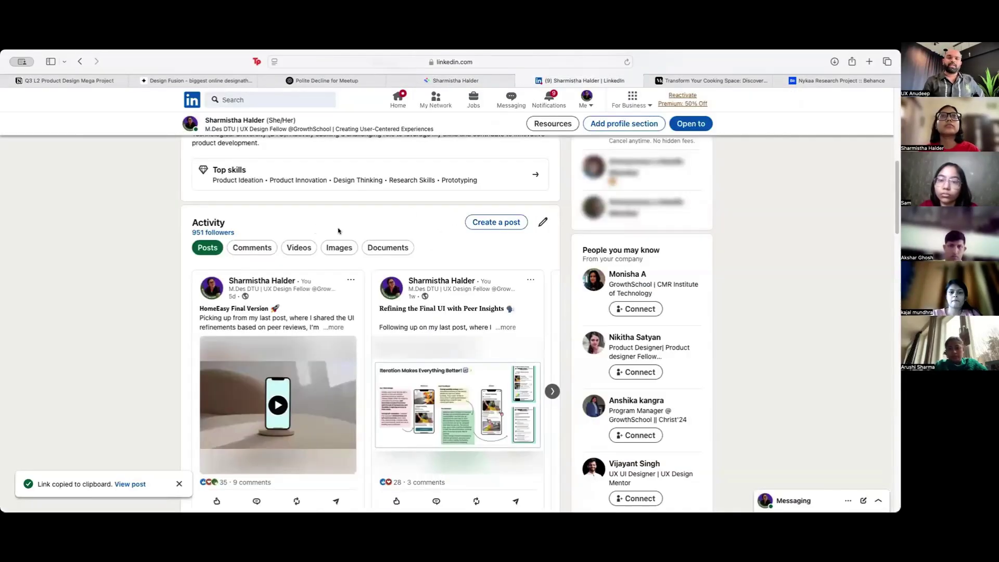
click(471, 82)
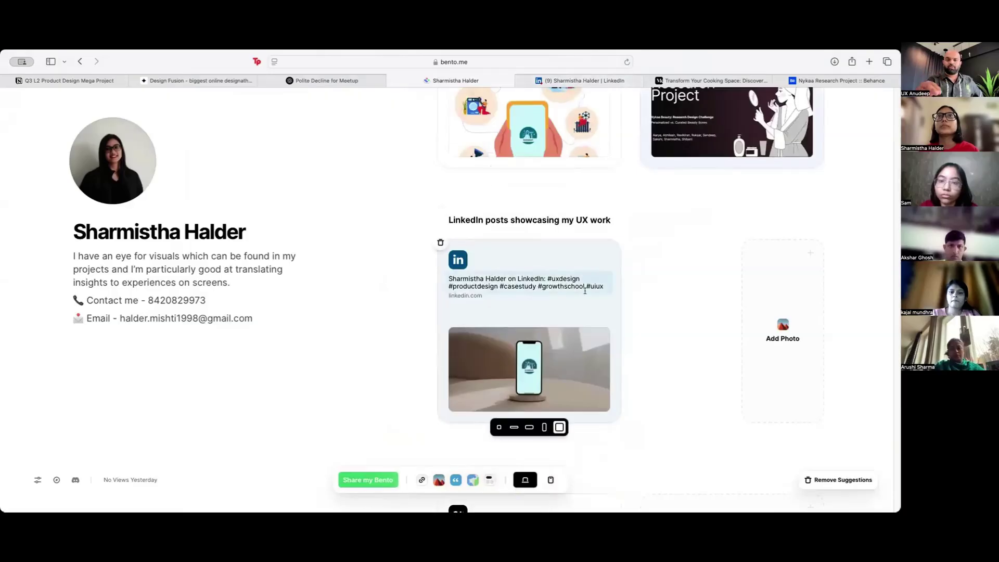
click(531, 429)
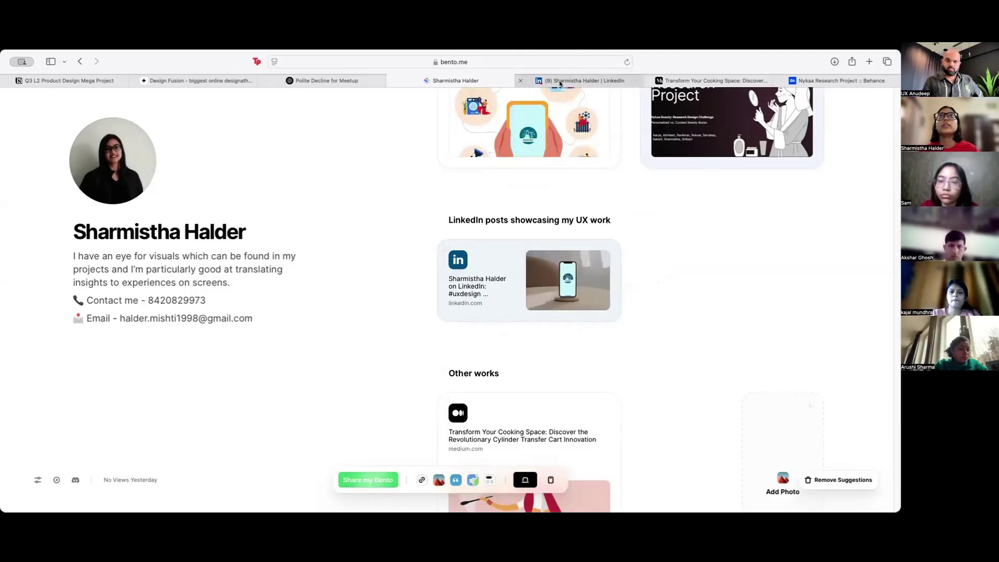
Step: Copy the link to the second LinkedIn post from its options menu
click(580, 80)
click(530, 282)
click(426, 357)
click(451, 81)
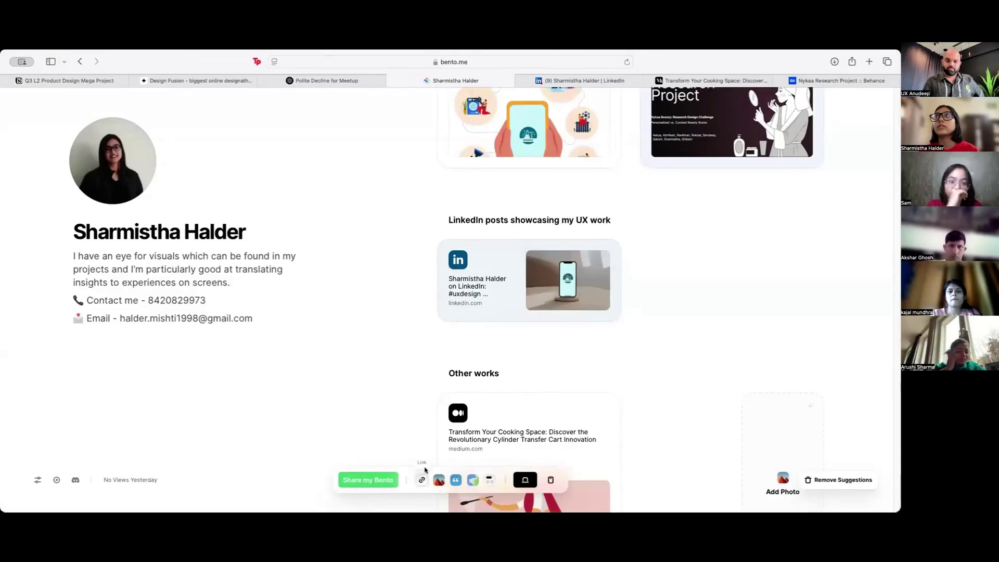
Step: Browse forward through the LinkedIn activity carousel to the last posts
click(583, 81)
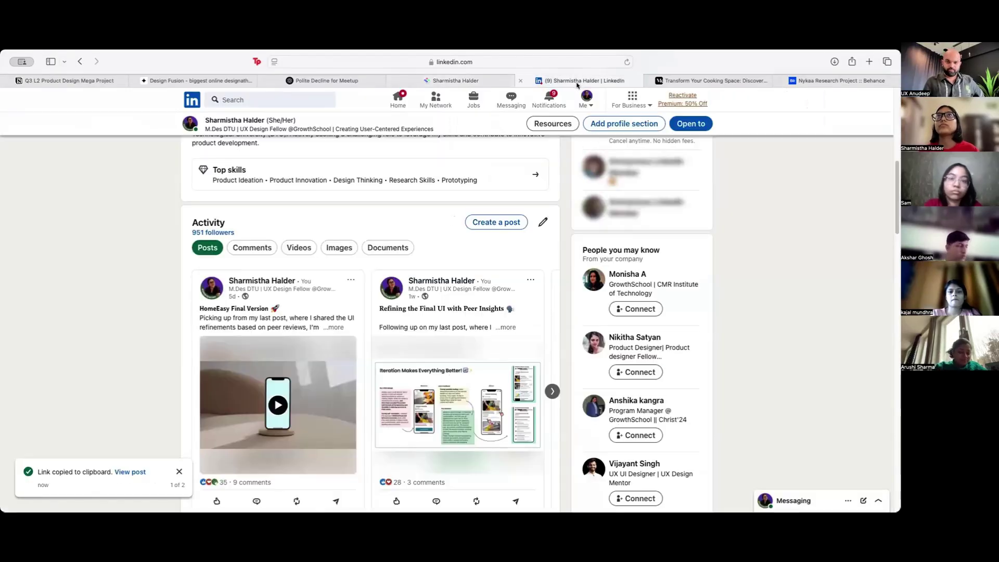
click(552, 392)
click(552, 392)
click(552, 392)
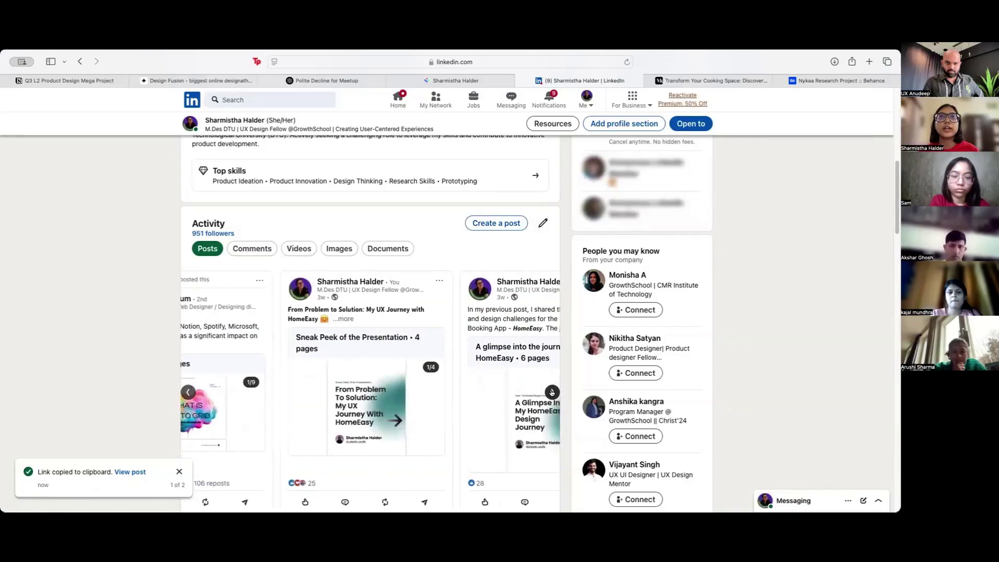
click(553, 392)
click(552, 392)
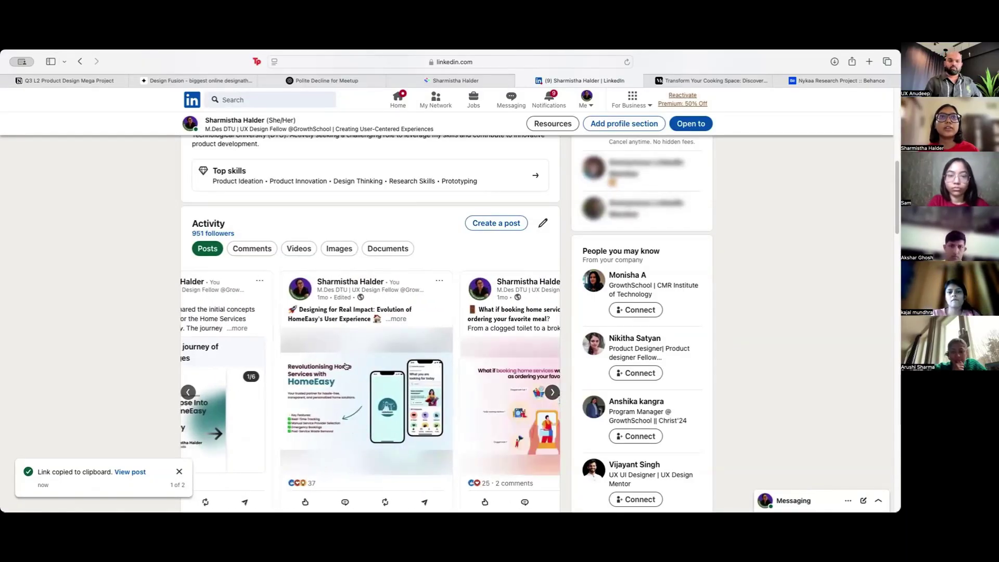
click(553, 392)
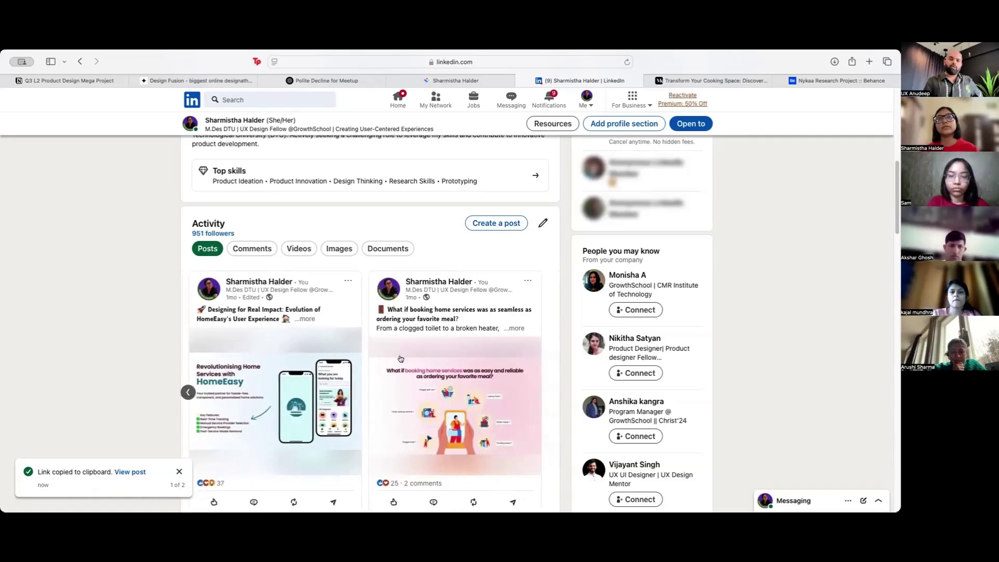
Step: Reopen the LinkedIn profile and step through two more activity posts
key(super+bracketleft)
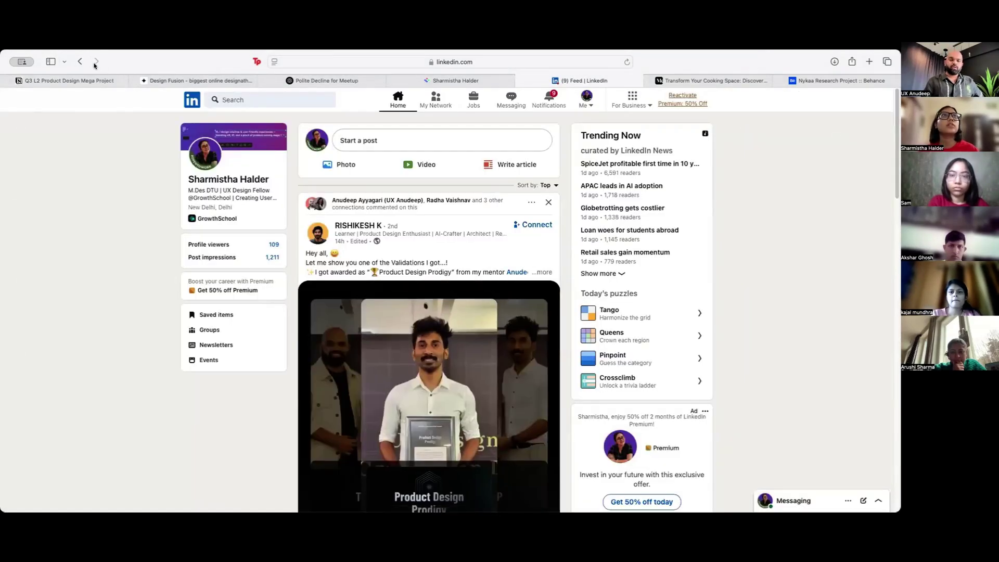
click(95, 62)
scroll(410, 397, down, 6)
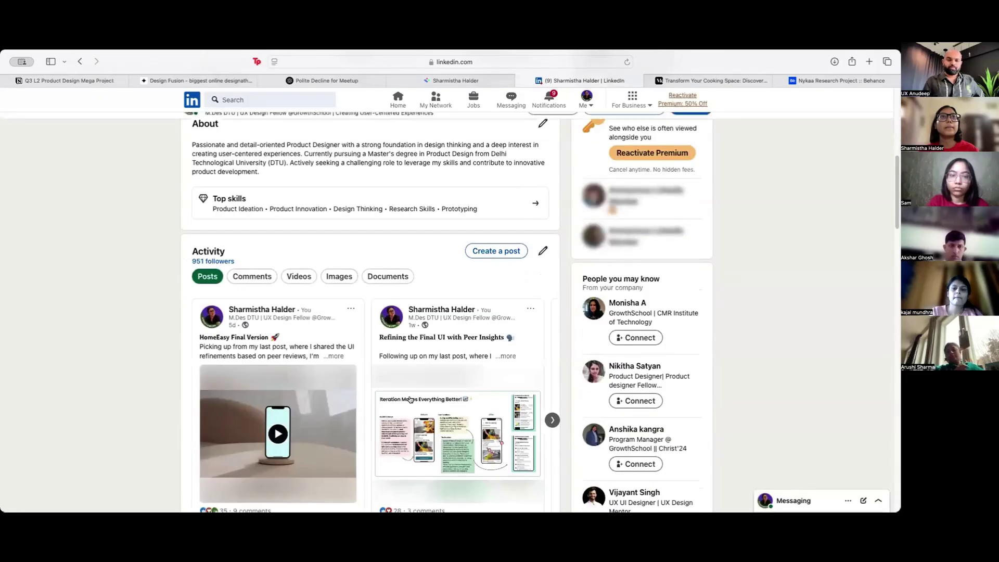
scroll(409, 399, down, 2)
click(552, 358)
click(552, 358)
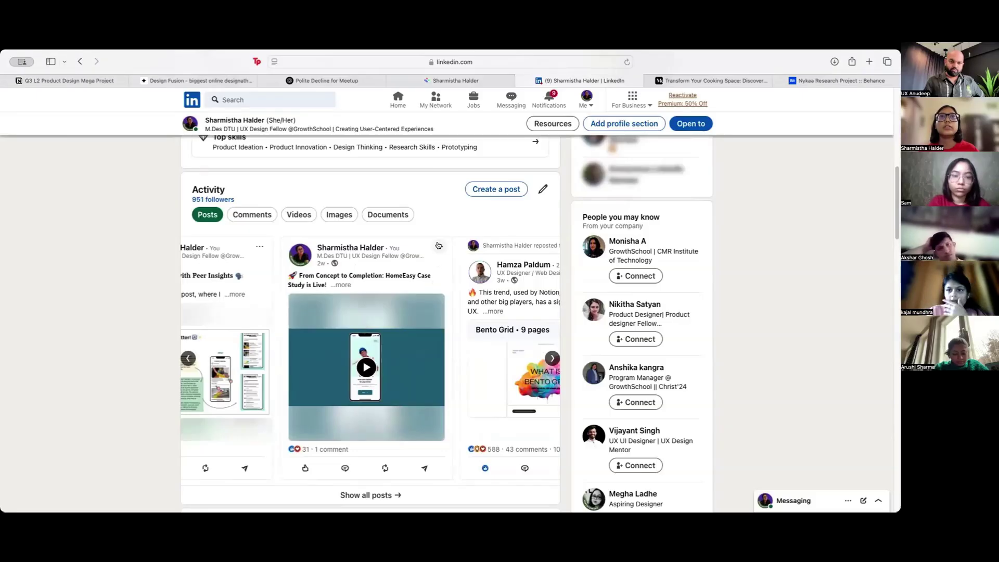
click(456, 80)
click(681, 341)
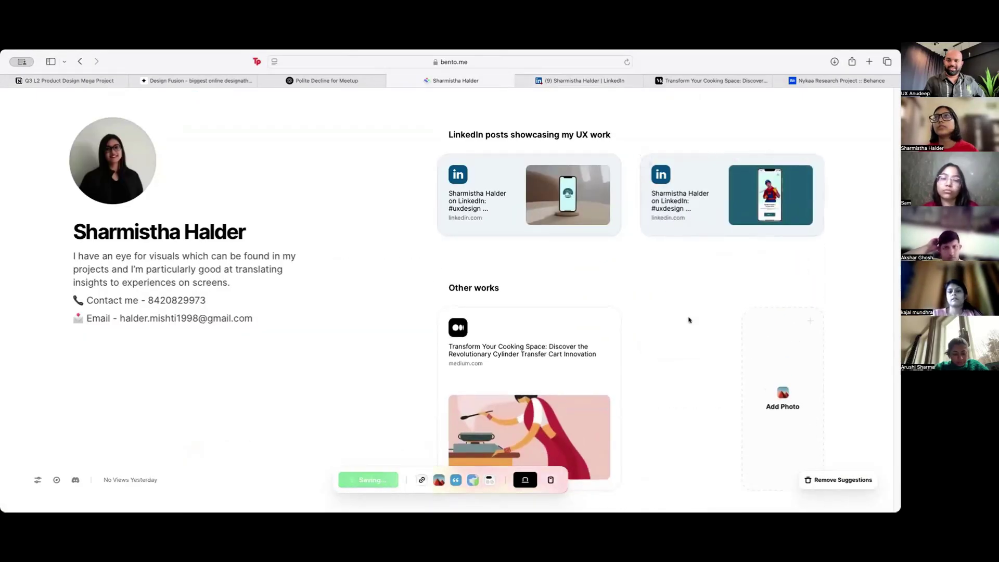
scroll(598, 172, up, 1)
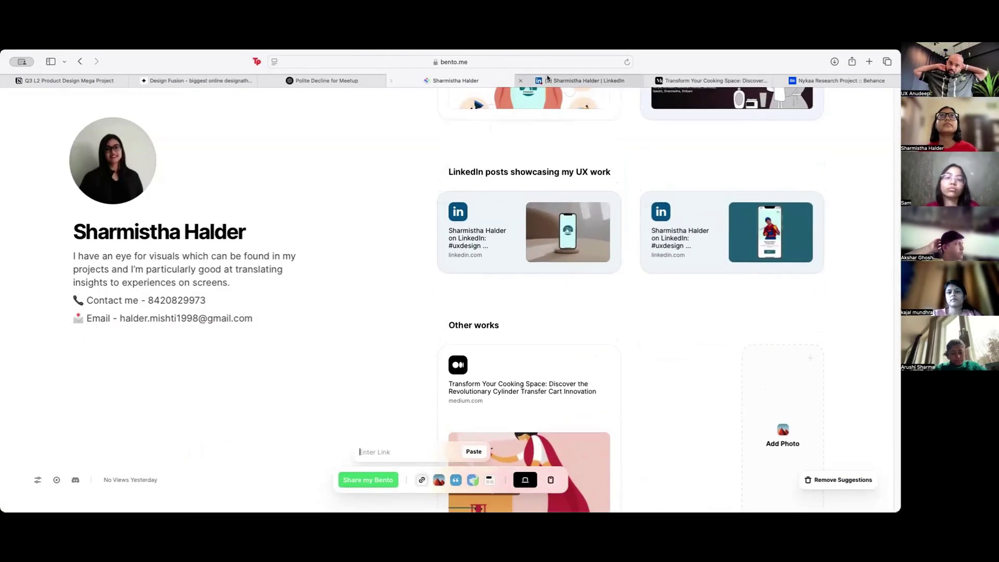
click(588, 80)
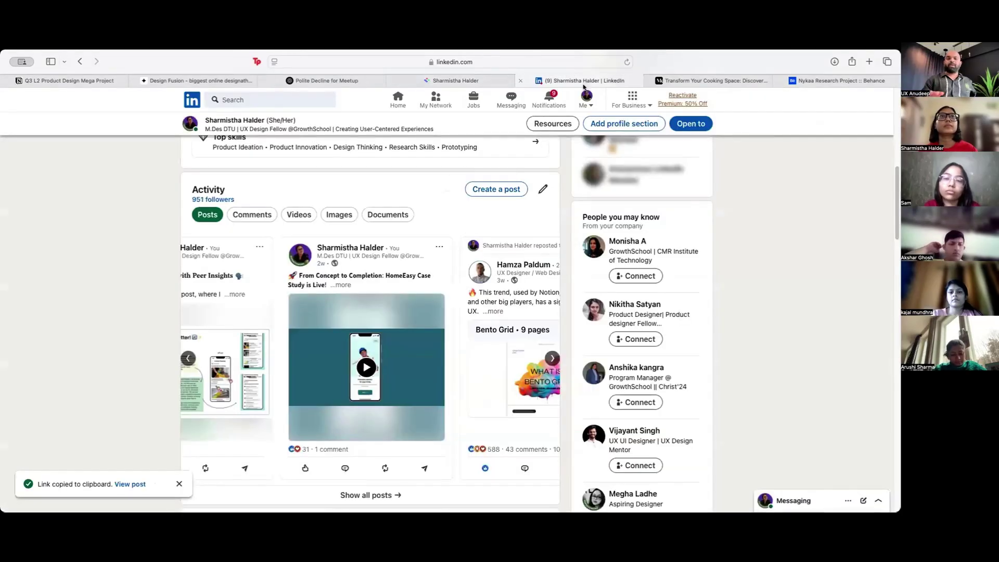
click(453, 80)
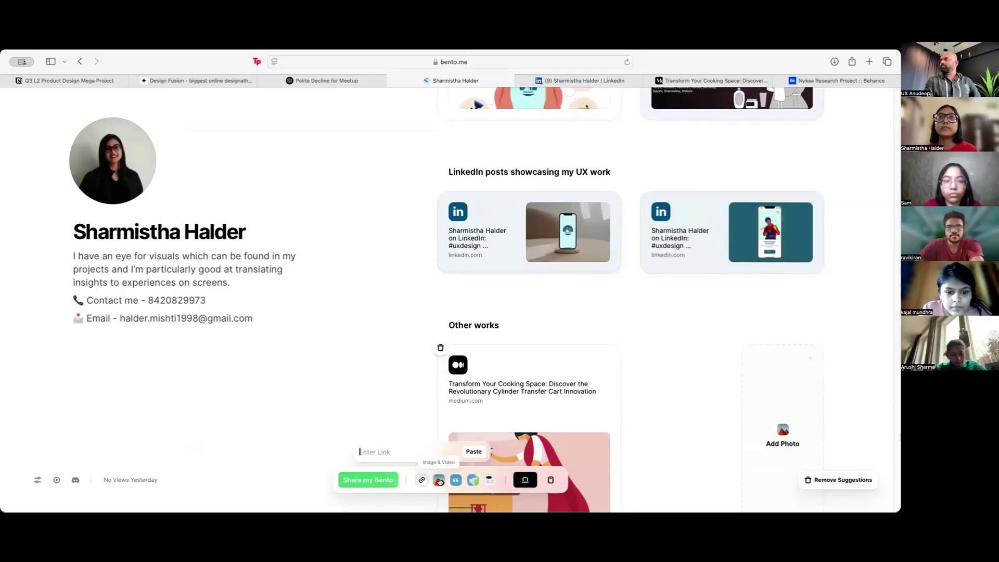
scroll(707, 365, down, 6)
scroll(707, 368, down, 2)
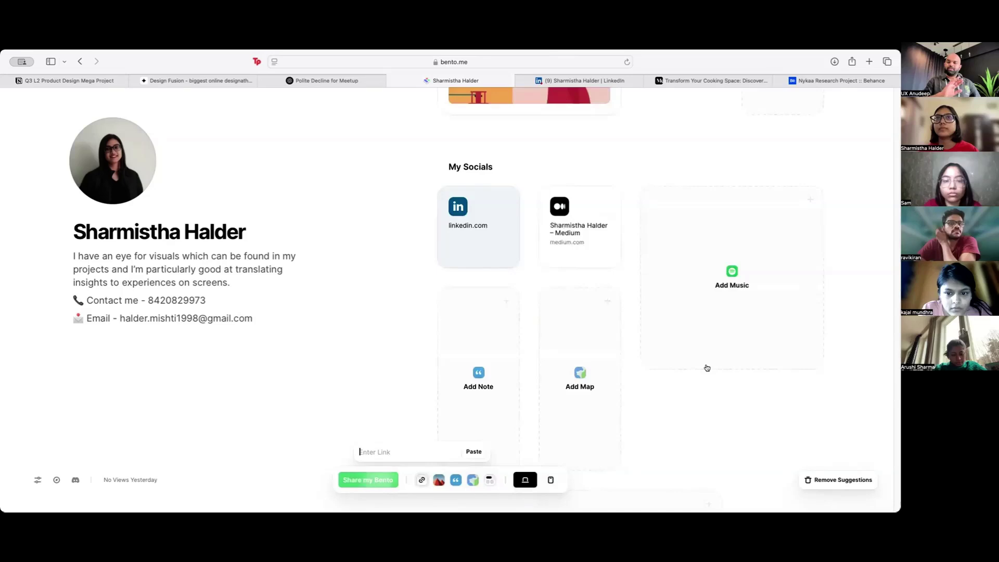
scroll(707, 368, down, 4)
scroll(707, 367, up, 8)
scroll(708, 367, up, 6)
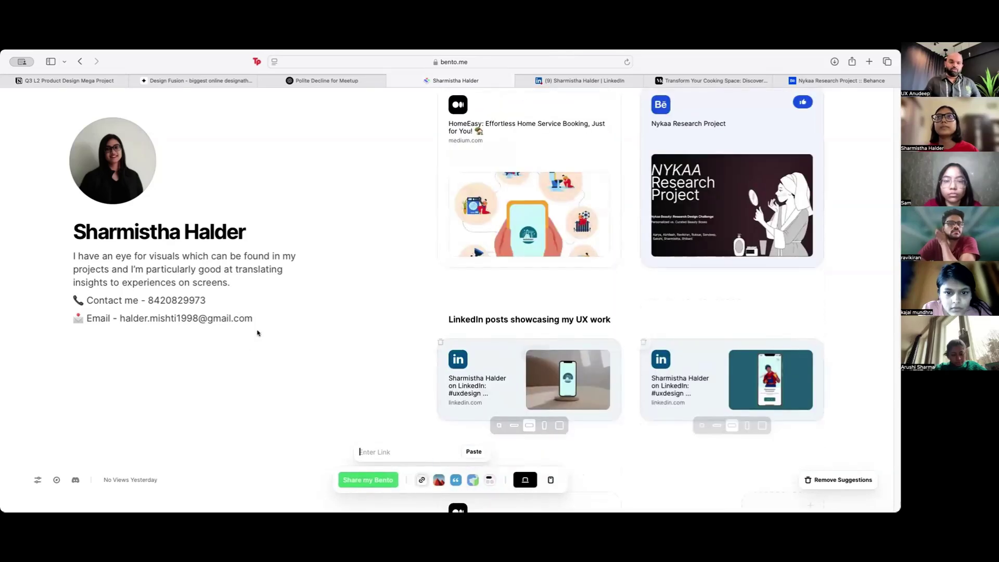
click(259, 375)
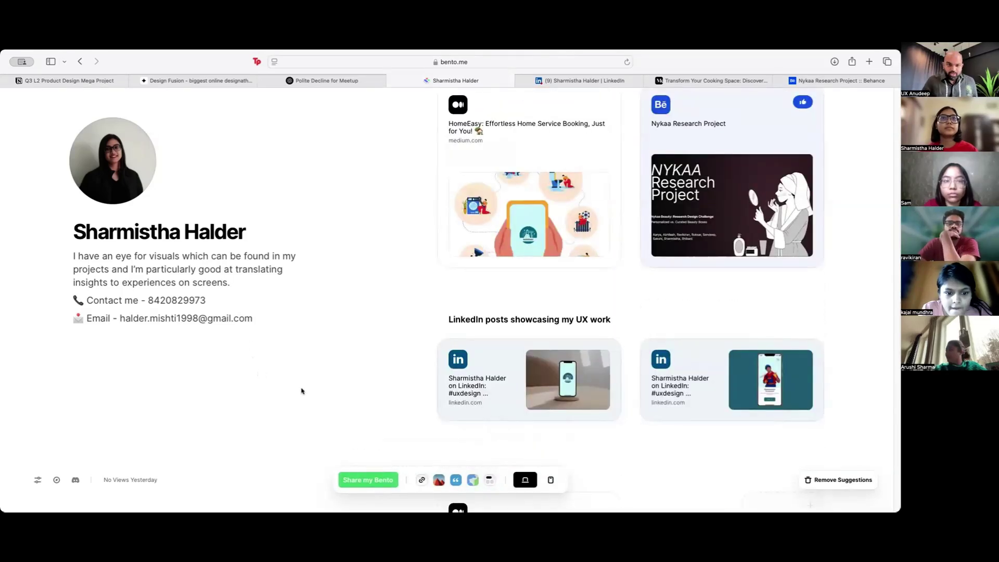
Step: Open the Share my Bento dialog and select the bento.me link in the suggested tweet
click(357, 479)
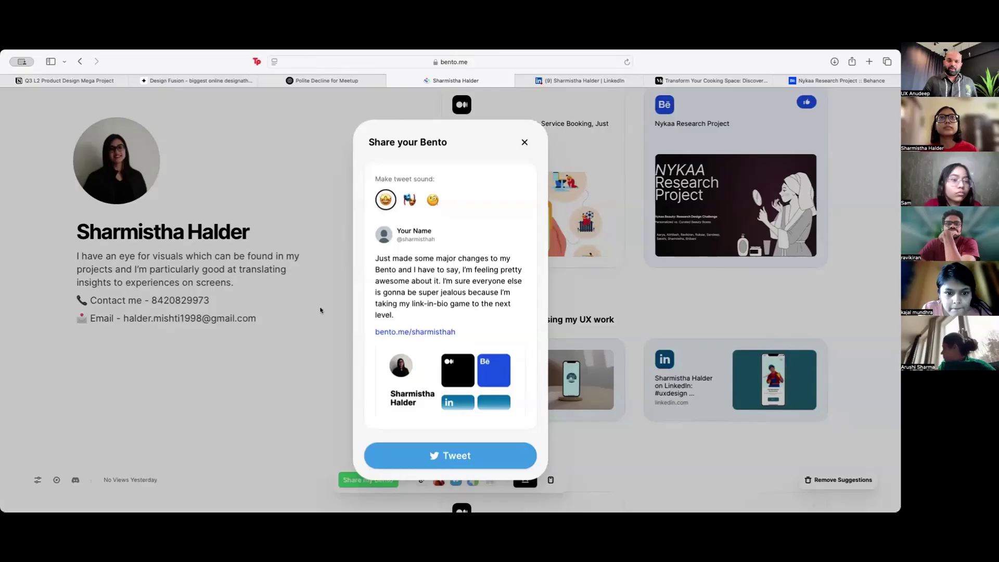
drag(457, 333, 365, 328)
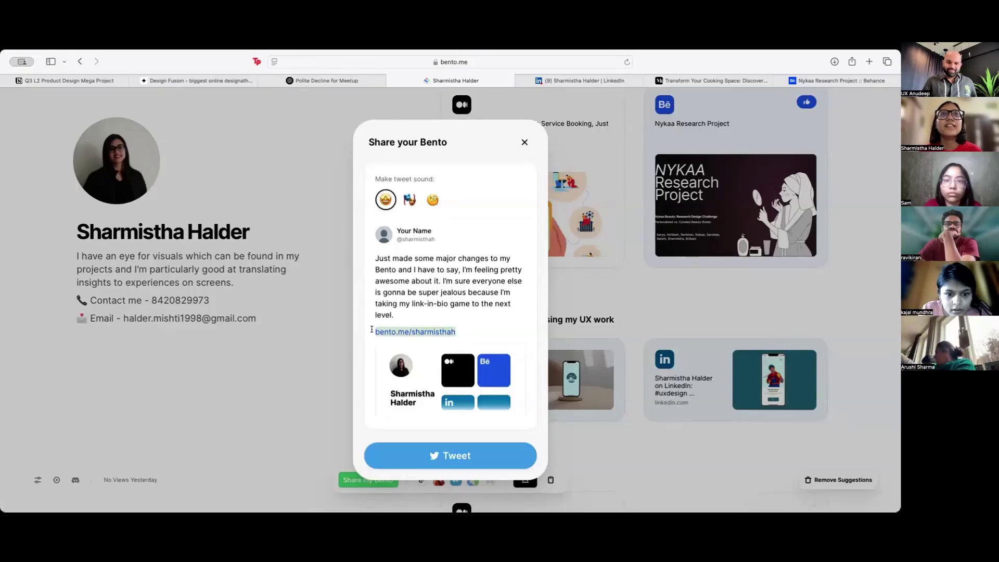